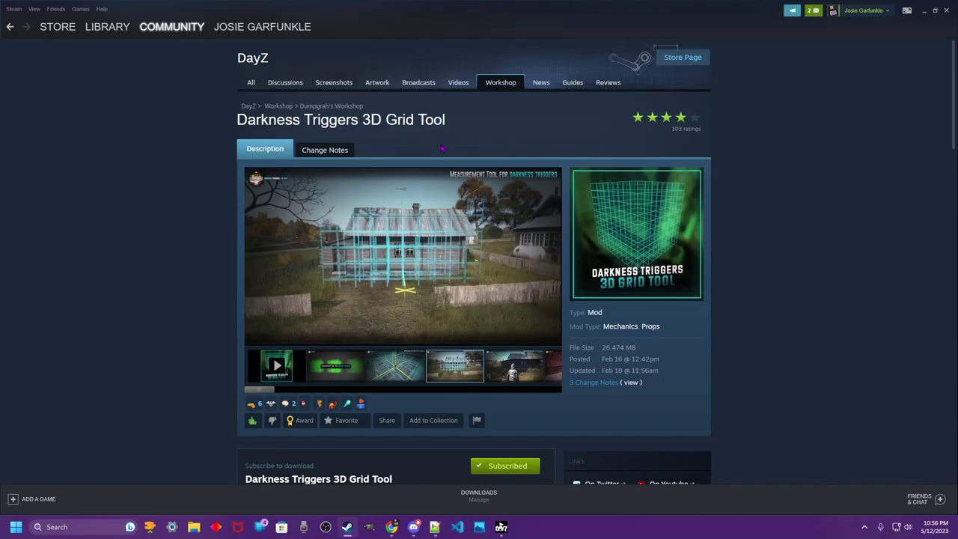
Look over the Darkness Triggers 3D Grid Tool page in the DayZ Steam Workshop.
scroll(423, 139, "down", 4)
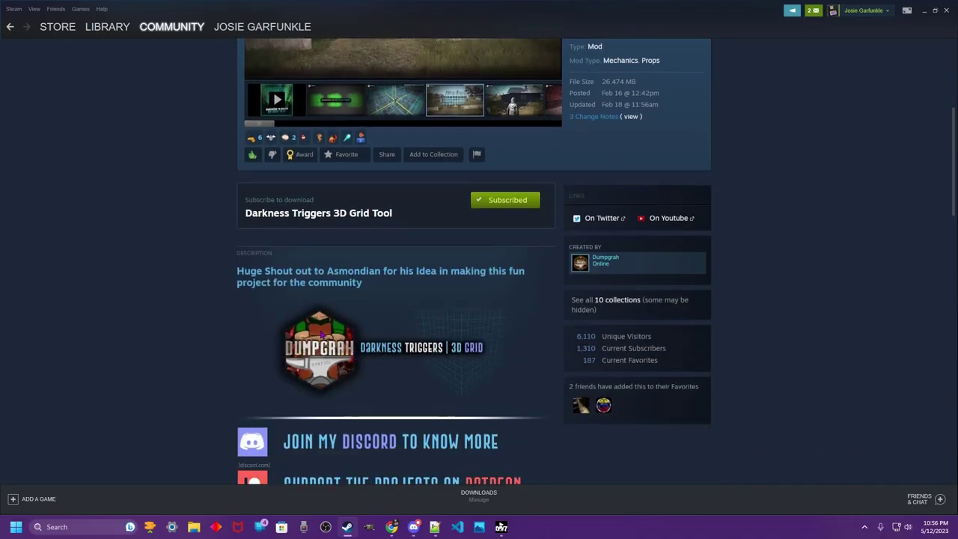
scroll(417, 327, "up", 4)
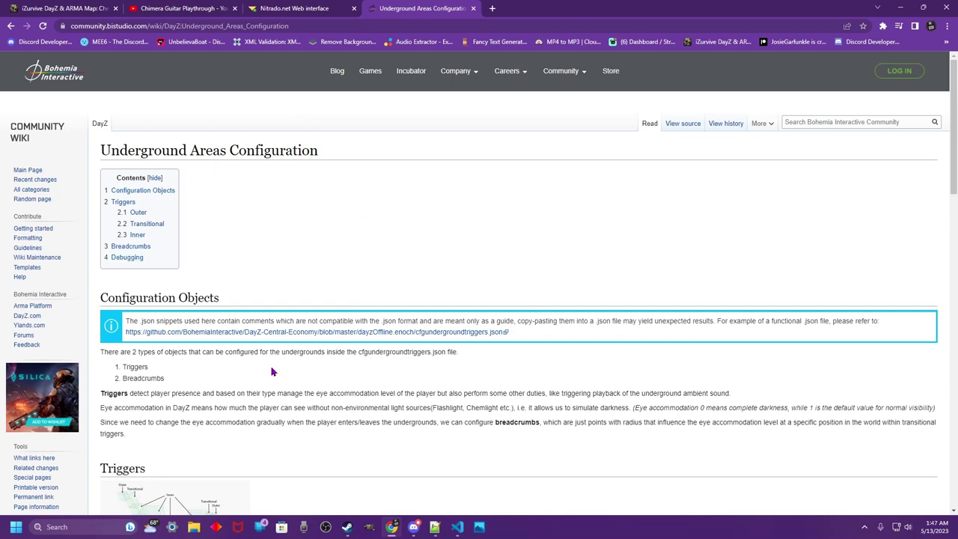
Switch to Chrome and read the configuration objects and trigger types on the Underground Areas Configuration wiki page.
scroll(240, 239, "down", 2)
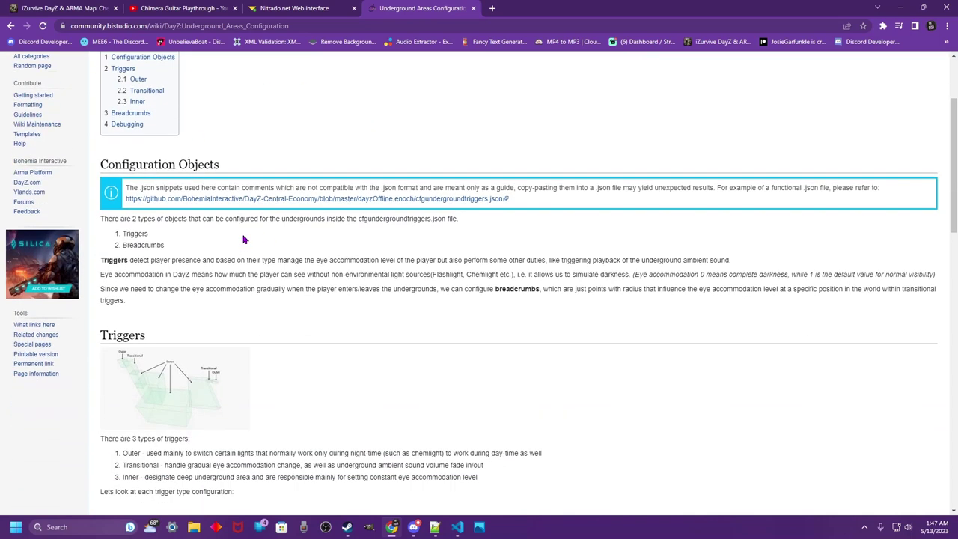
scroll(262, 244, "down", 2)
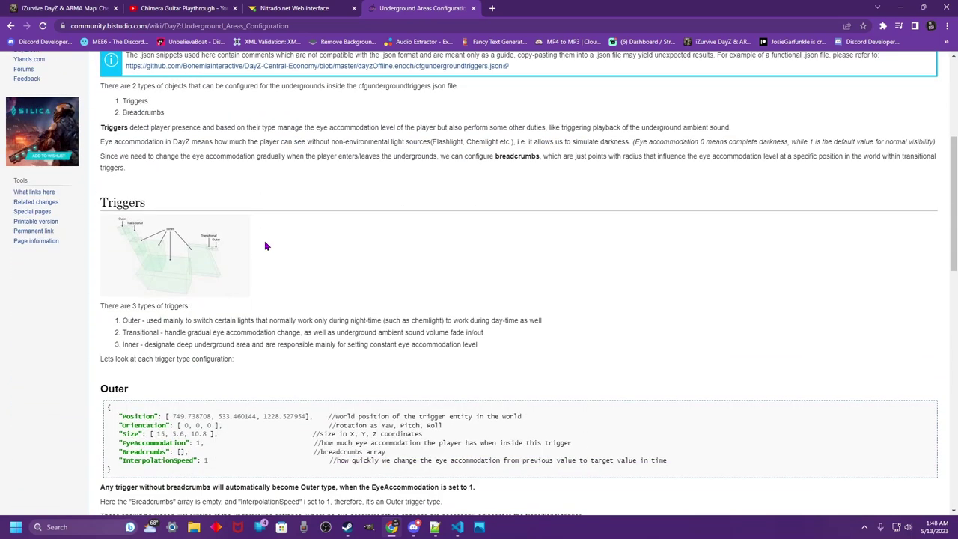
scroll(266, 245, "down", 4)
scroll(266, 245, "up", 4)
left_click_drag(100, 388, 138, 392)
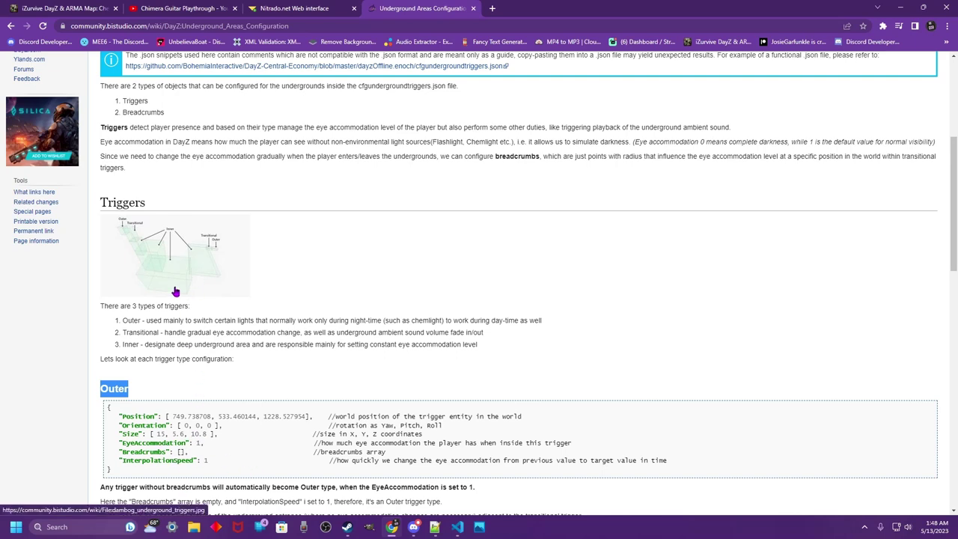
Examine the Outer trigger's example code on the wiki page, including its position, orientation and size entries.
scroll(174, 292, "down", 3)
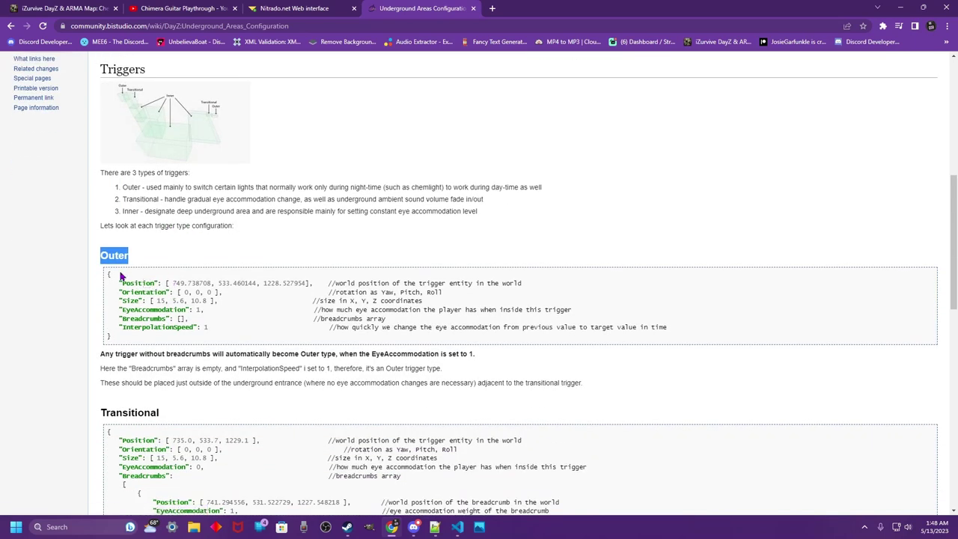
left_click_drag(111, 338, 91, 281)
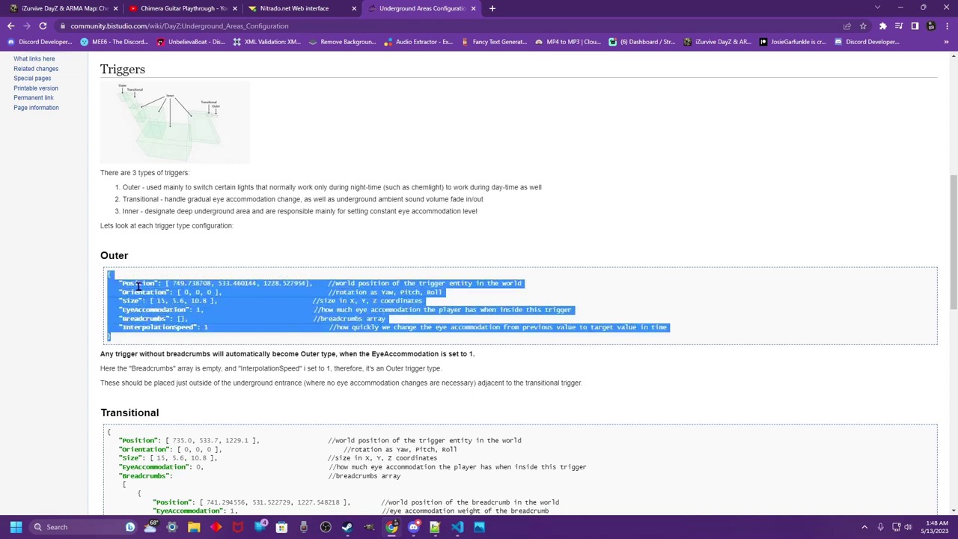
left_click(157, 337)
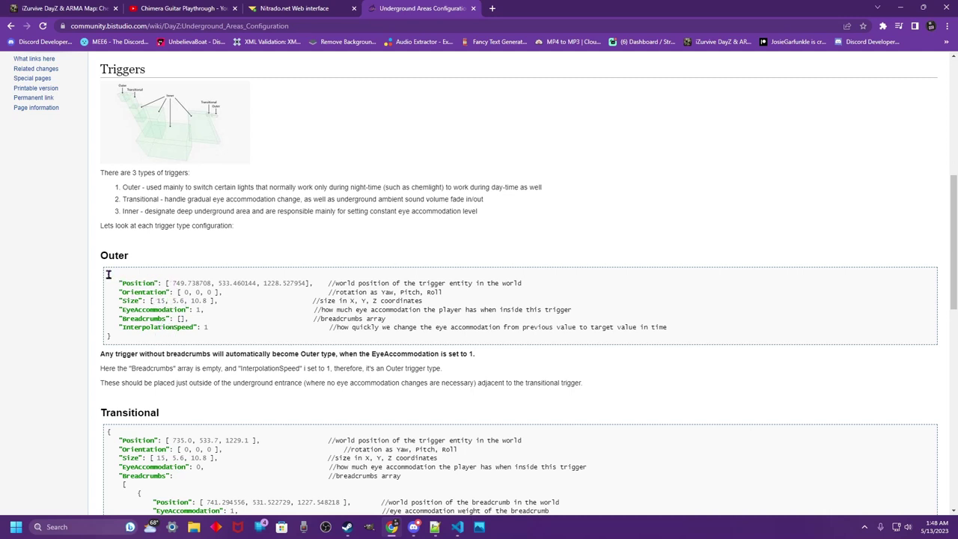
left_click_drag(109, 274, 133, 342)
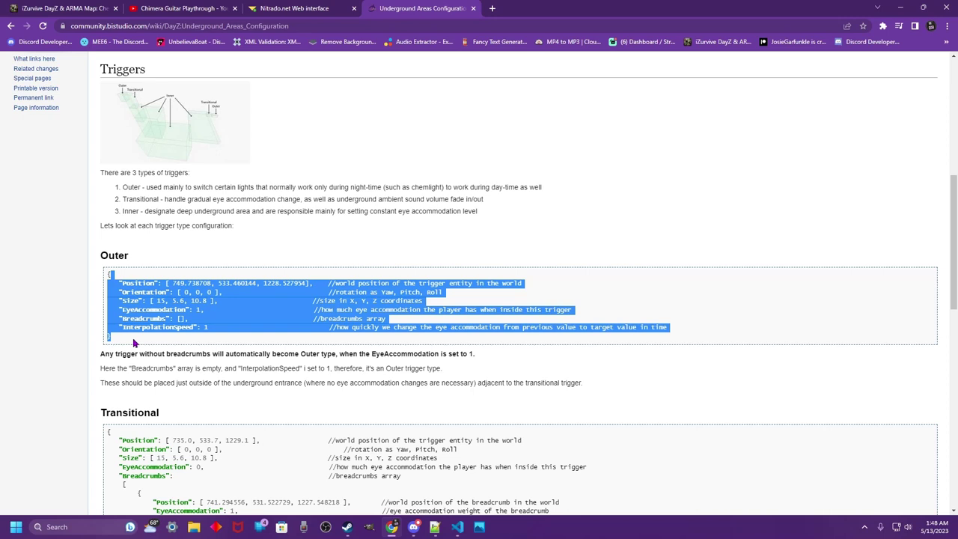
left_click(139, 342)
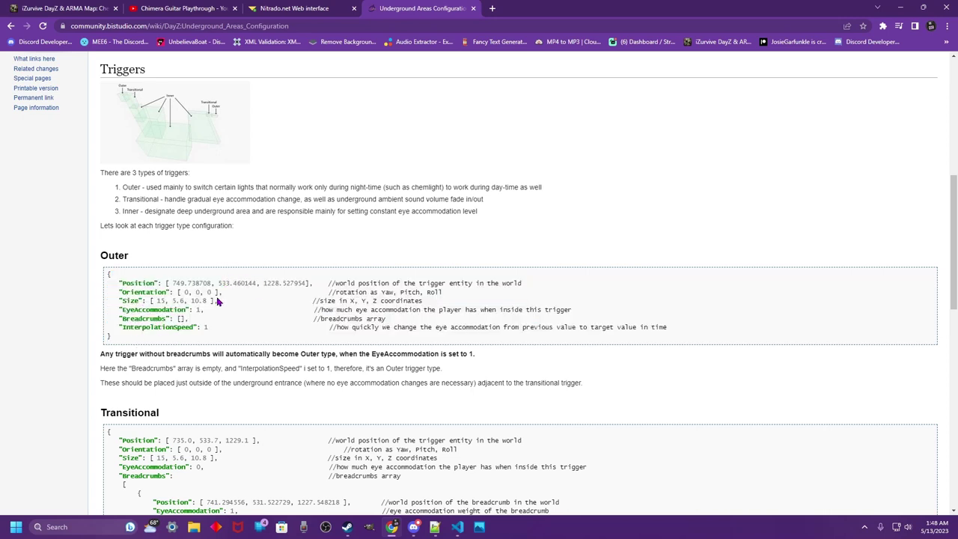
left_click_drag(169, 283, 307, 283)
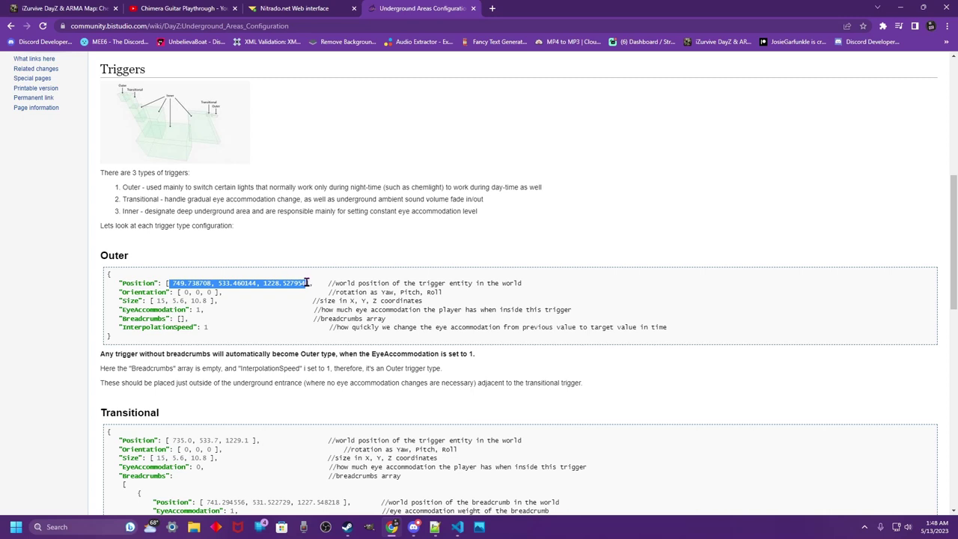
left_click(235, 293)
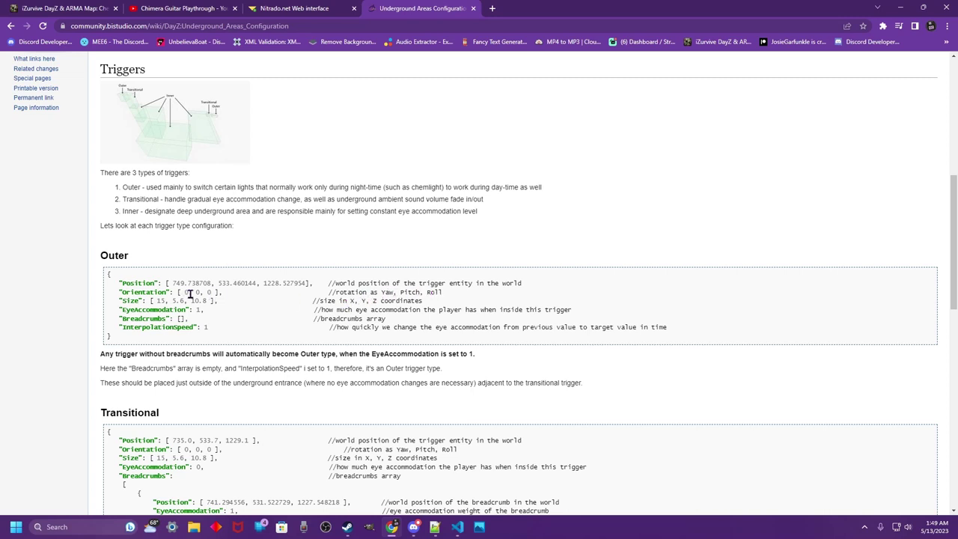
double_click(185, 292)
left_click(120, 302)
left_click_drag(120, 303, 216, 302)
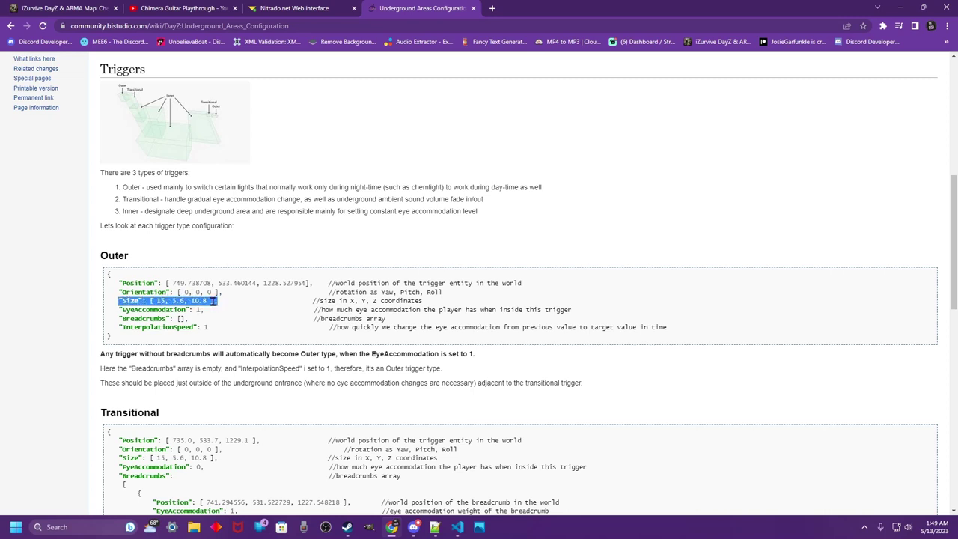
left_click(172, 301)
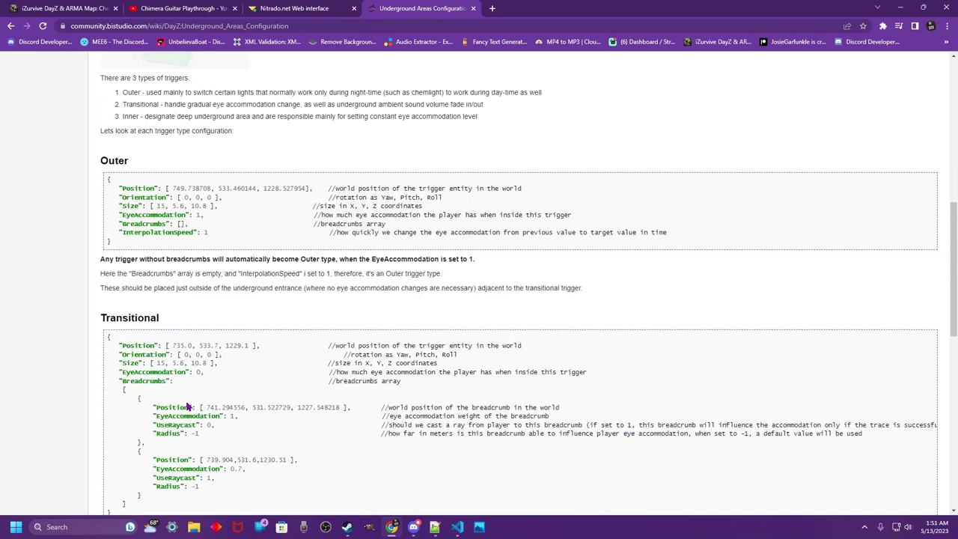
Examine the Transitional trigger's breadcrumbs array and the Breadcrumbs section, and compare them with the Outer trigger example.
scroll(189, 406, "down", 2)
scroll(158, 368, "down", 1)
scroll(158, 365, "up", 3)
left_click_drag(159, 361, 185, 463)
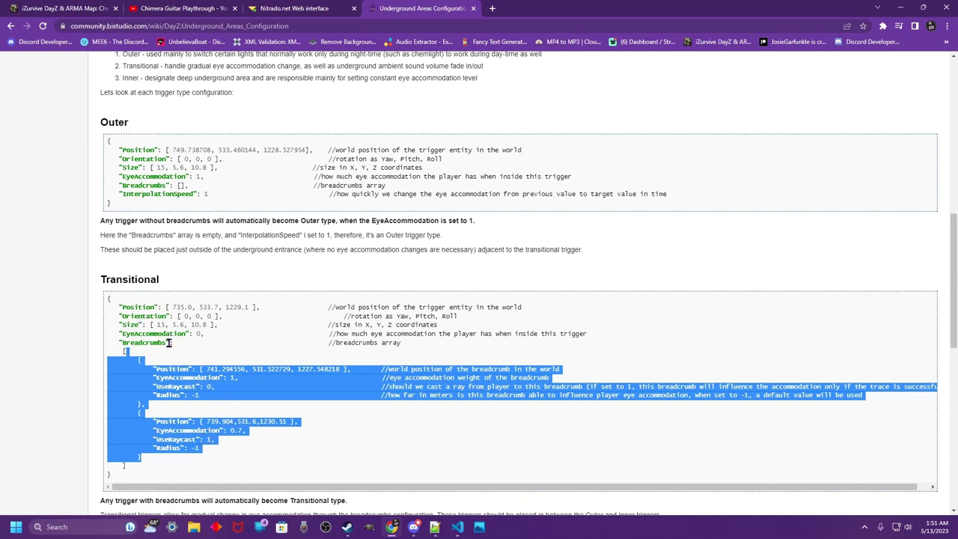
scroll(289, 333, "down", 9)
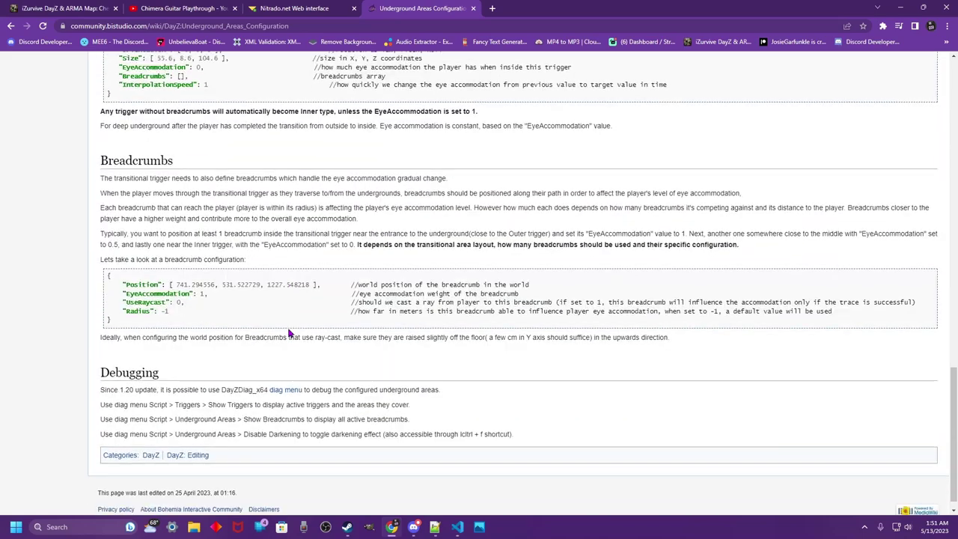
scroll(289, 332, "up", 8)
scroll(289, 333, "up", 4)
scroll(245, 367, "down", 2)
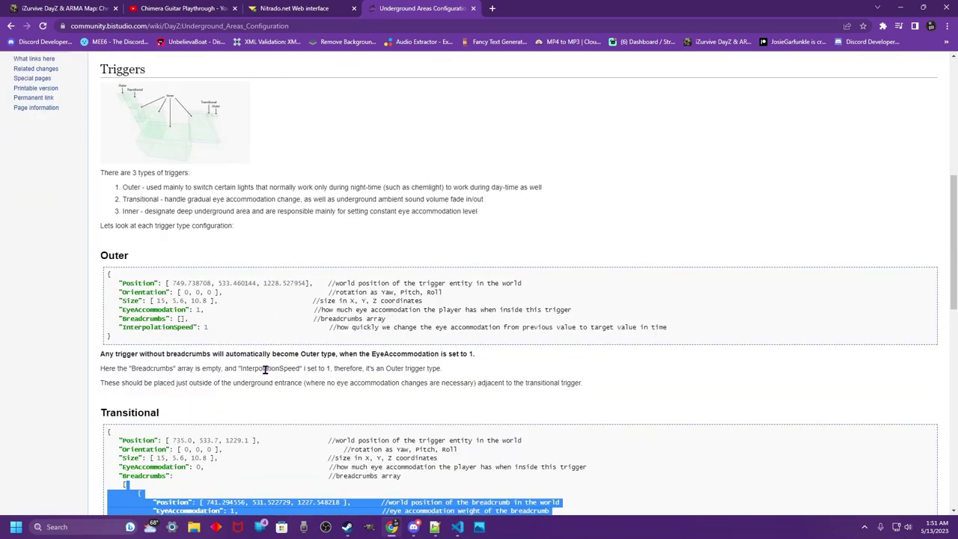
left_click(169, 344)
left_click_drag(169, 341, 88, 251)
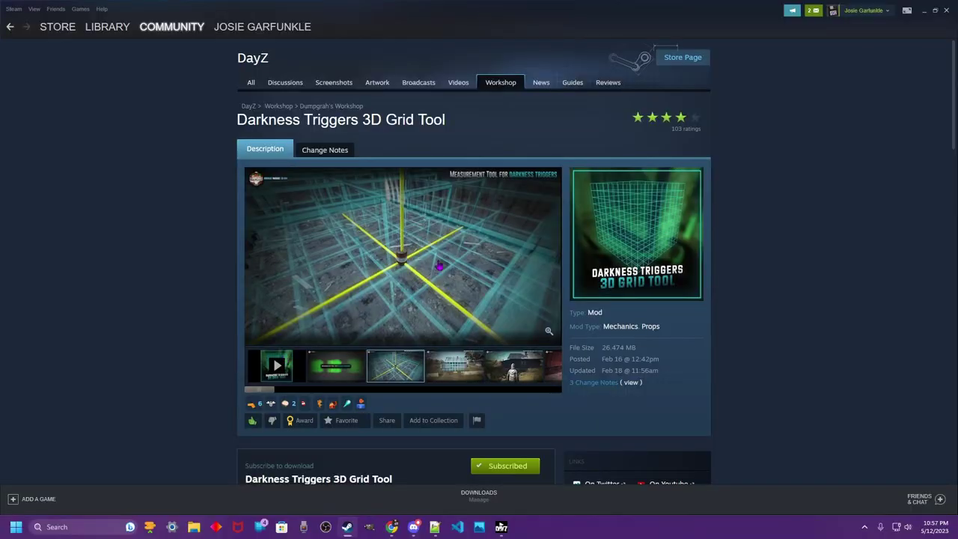
Return to Steam and review the 3D grid tool's preview image and subscription section in the Workshop.
scroll(434, 256, "down", 2)
scroll(433, 253, "up", 2)
scroll(434, 253, "down", 2)
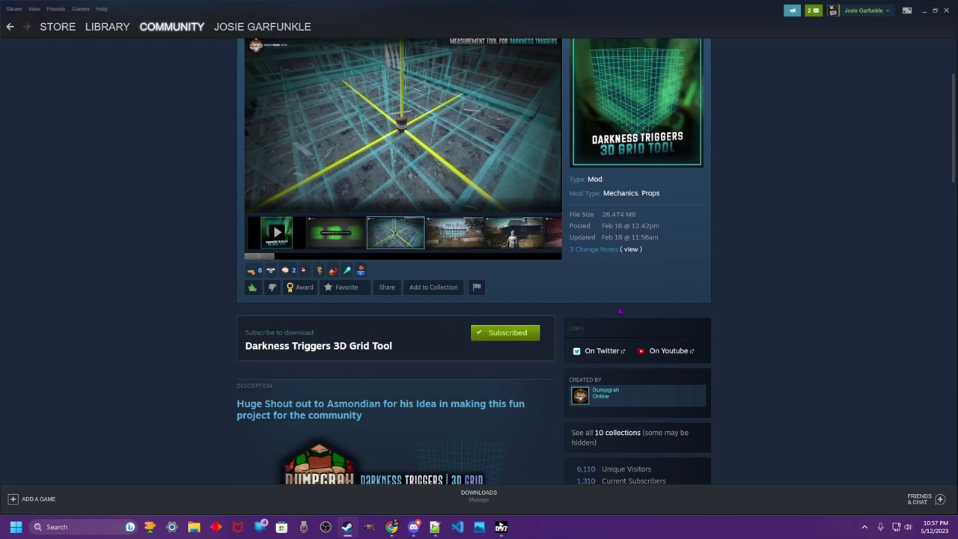
Start the DayZ launcher from the desktop and open its list of mods.
key("alt+Tab")
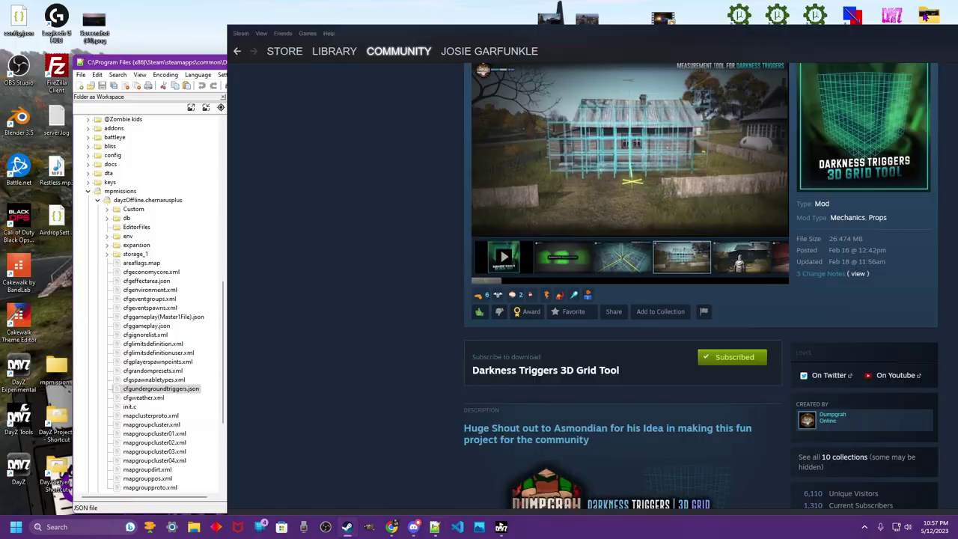
left_click(27, 472)
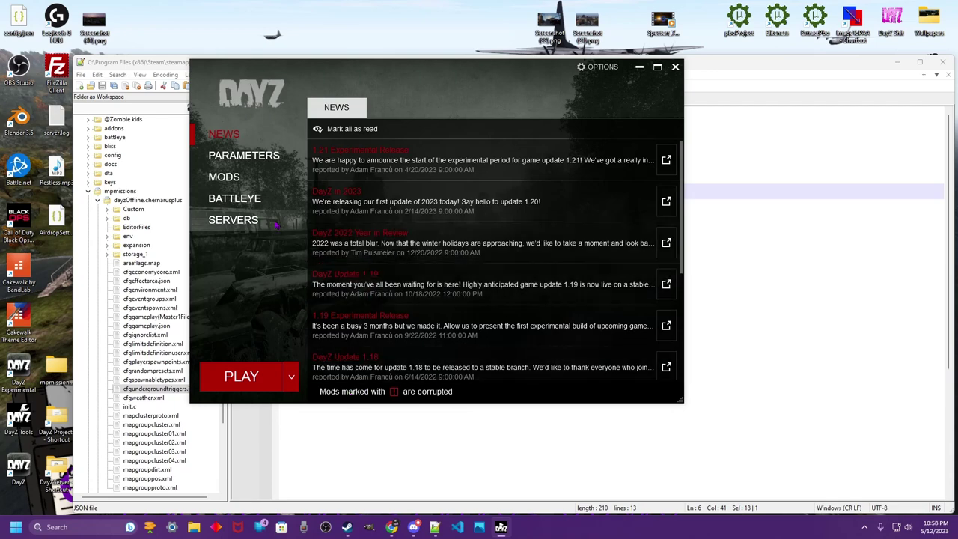
left_click(230, 174)
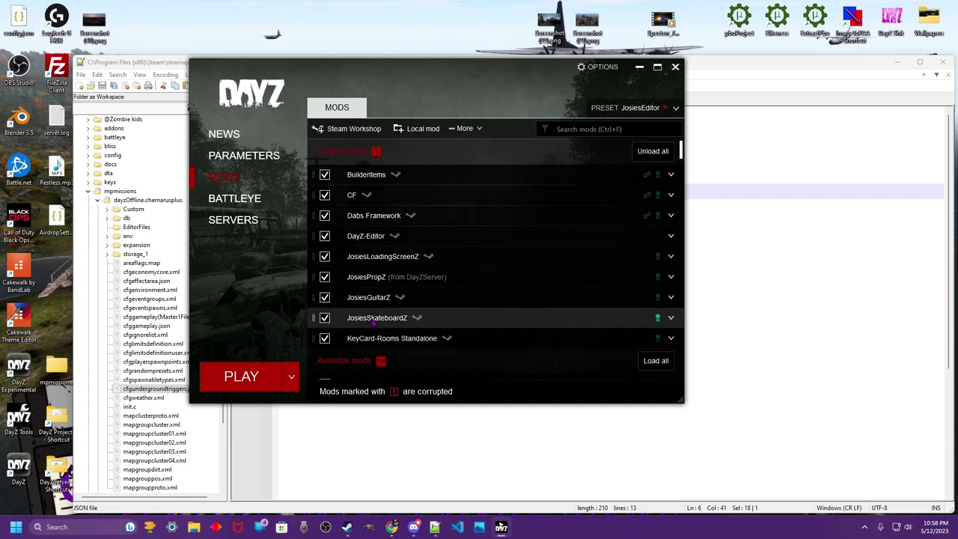
Search the mods for "darkness", enable Darkness Triggers 3D Grid Tool and clear the search.
scroll(372, 320, "down", 1)
left_click(611, 127)
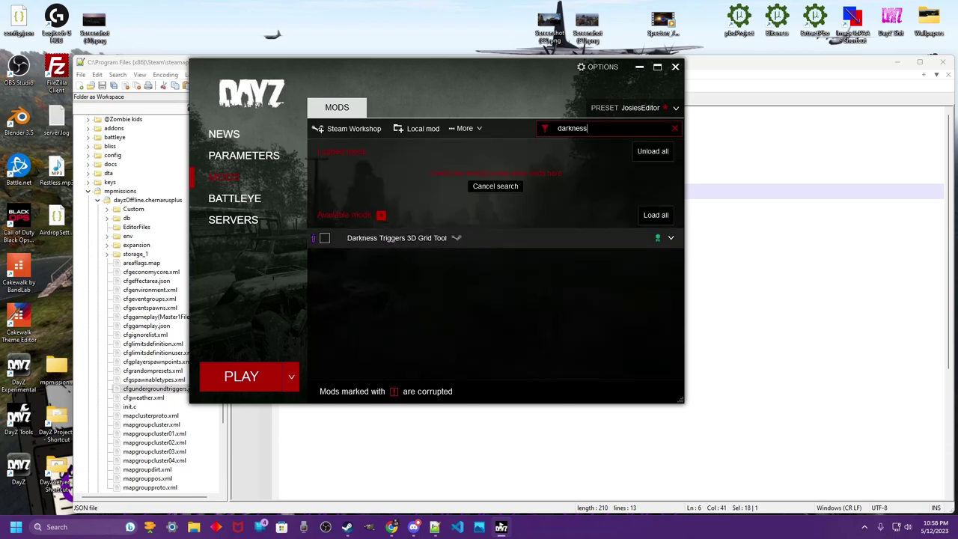
left_click(327, 241)
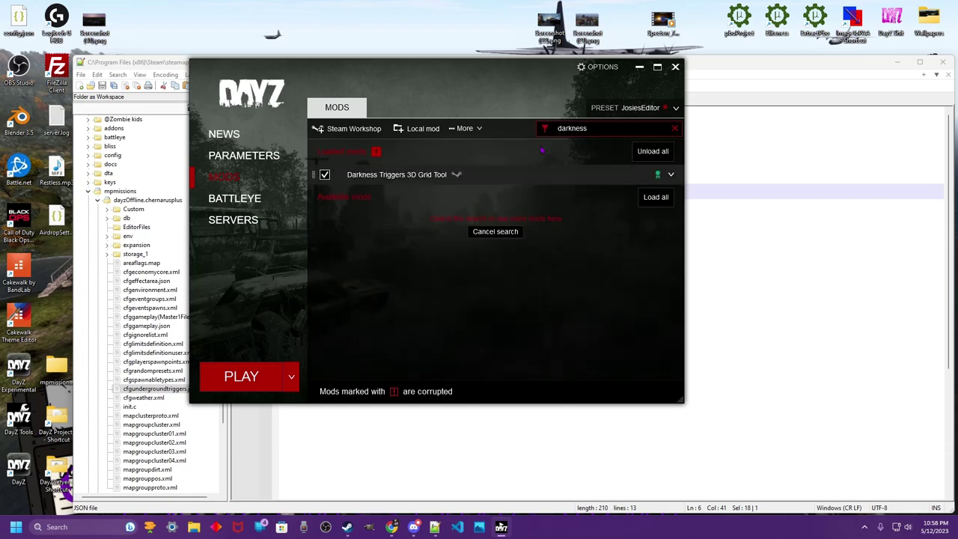
left_click(675, 128)
left_click(660, 129)
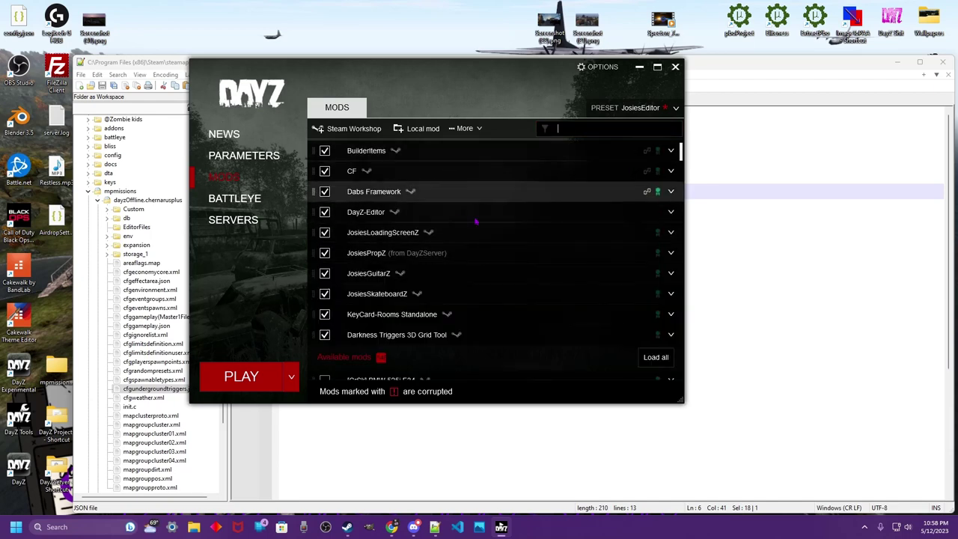
Save the enabled mods to the current launcher preset and launch the game.
left_click(653, 110)
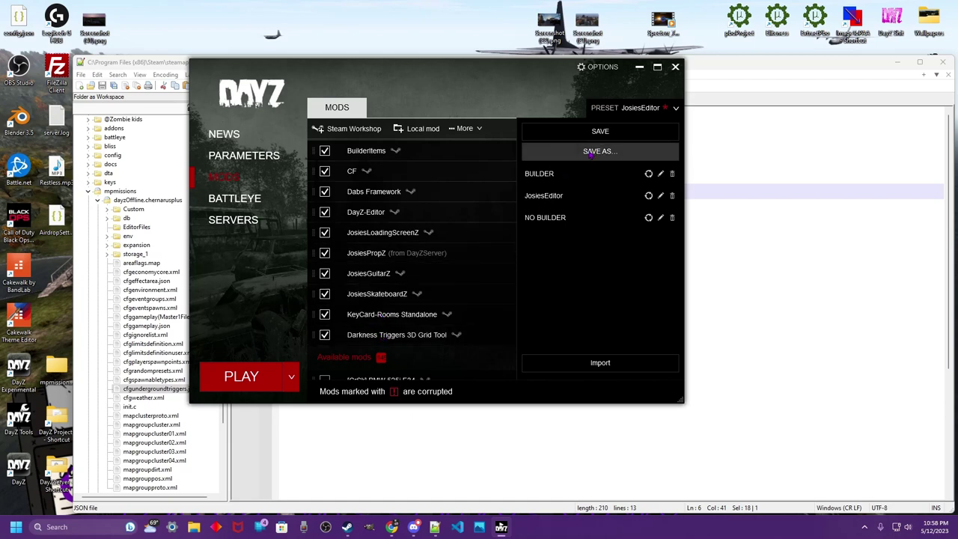
left_click(602, 133)
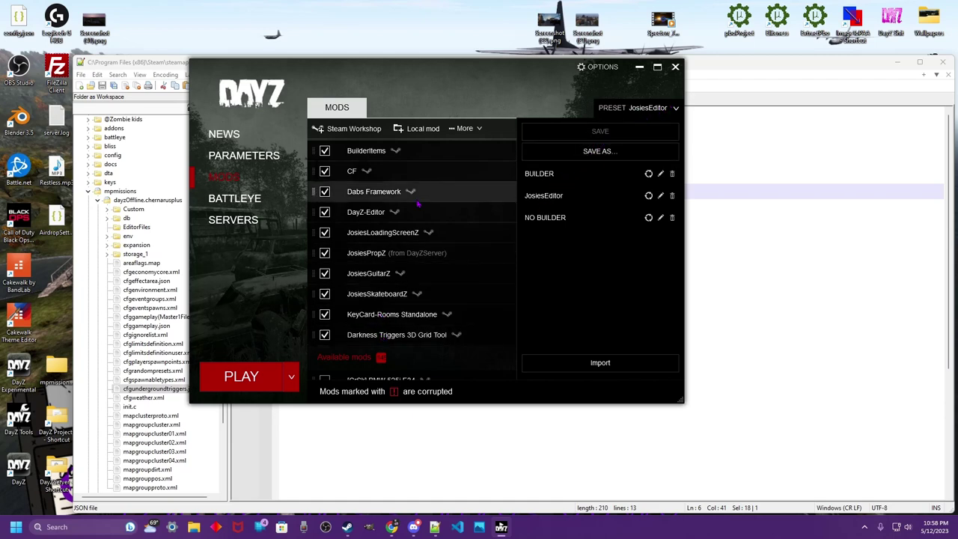
left_click(618, 113)
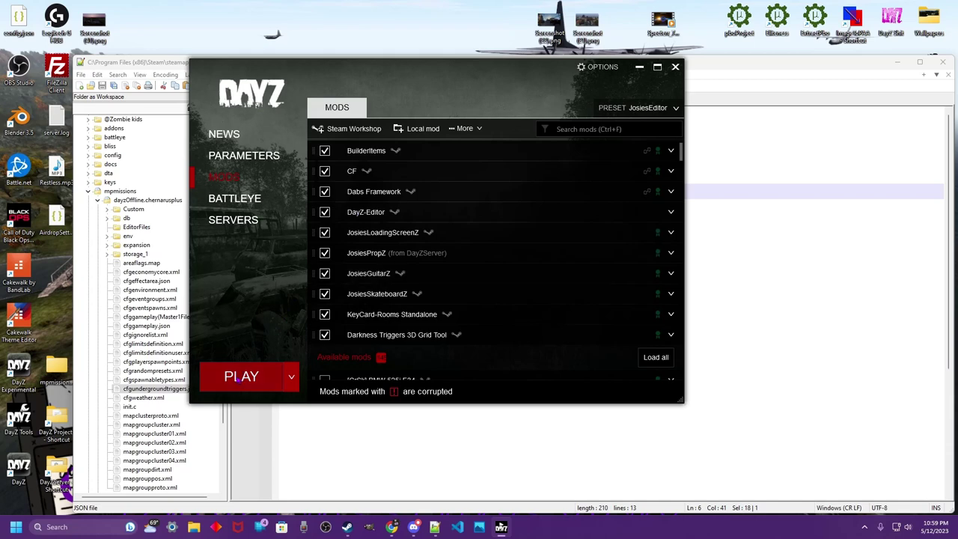
left_click(241, 378)
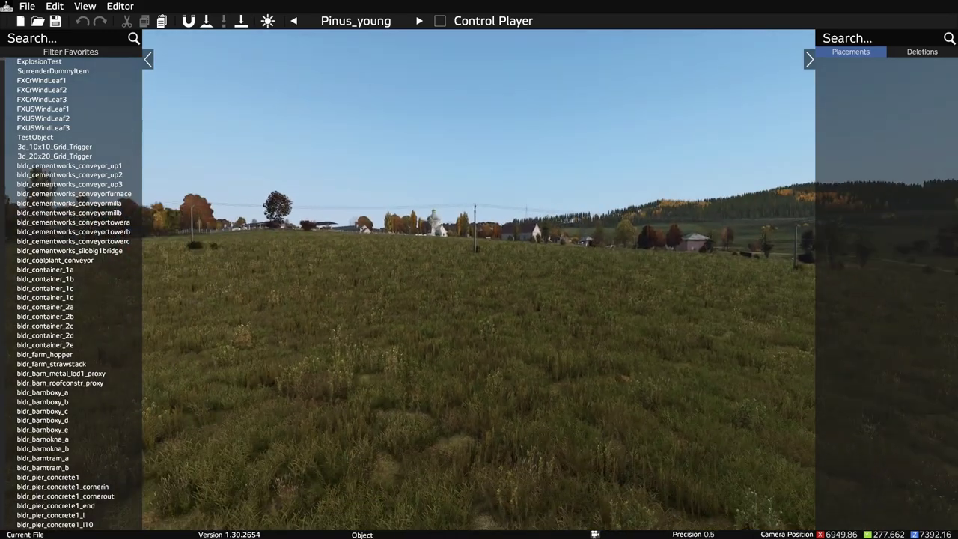
Import the DayZ Editor file 00-QuarryBunker.dze into the map.
key("w")
key("q")
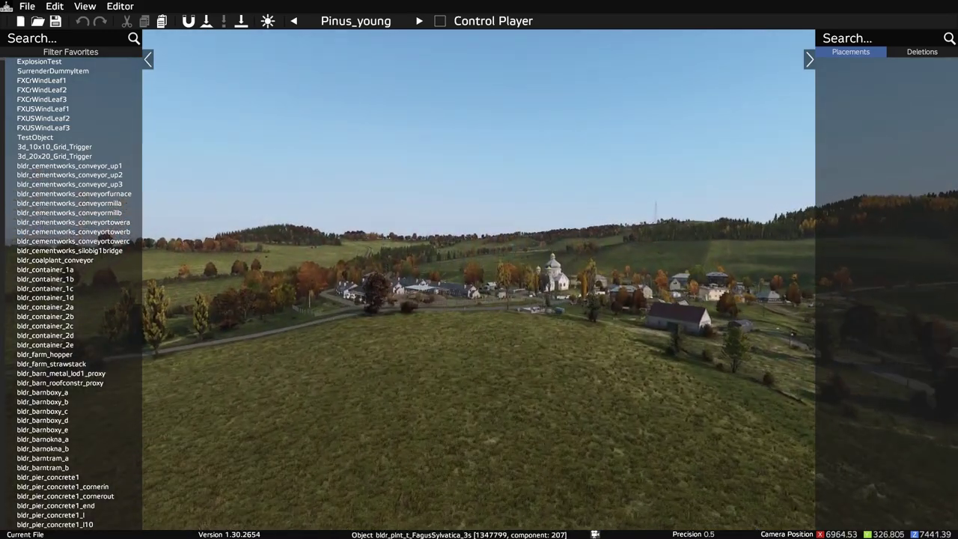
left_click(27, 6)
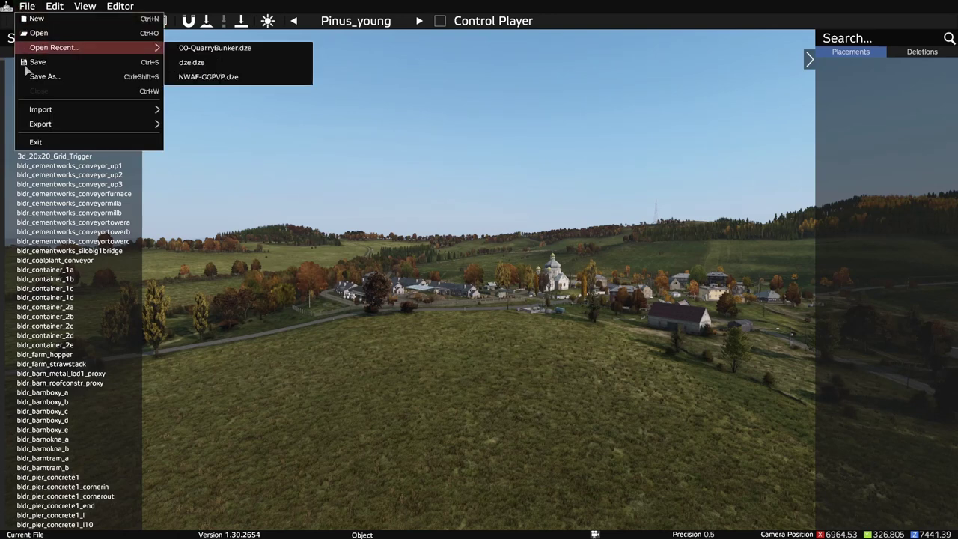
mouse_move(32, 111)
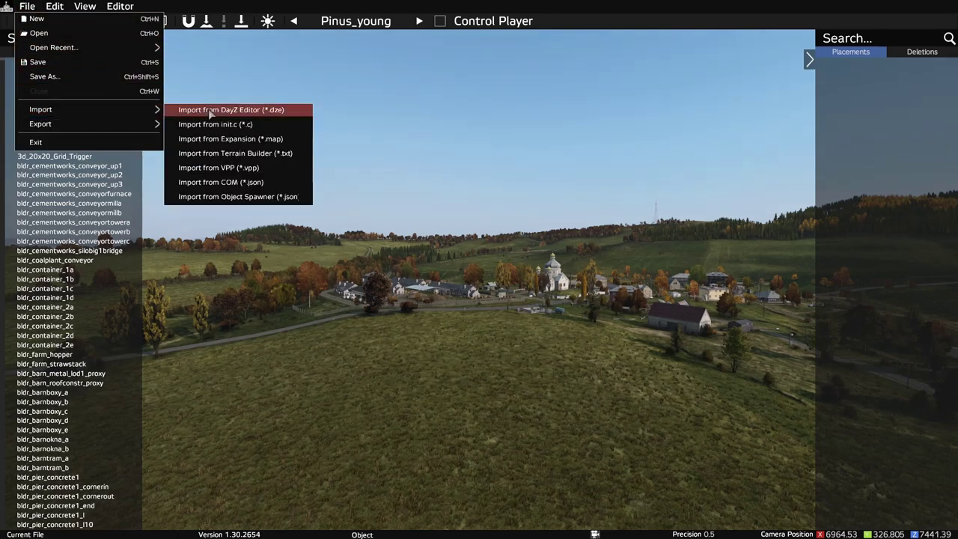
left_click(230, 110)
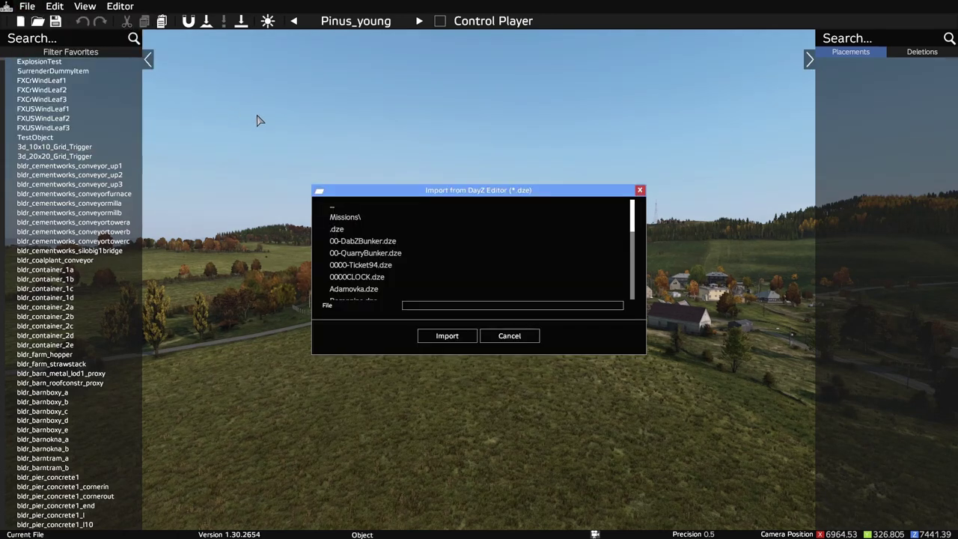
left_click(375, 255)
left_click(449, 335)
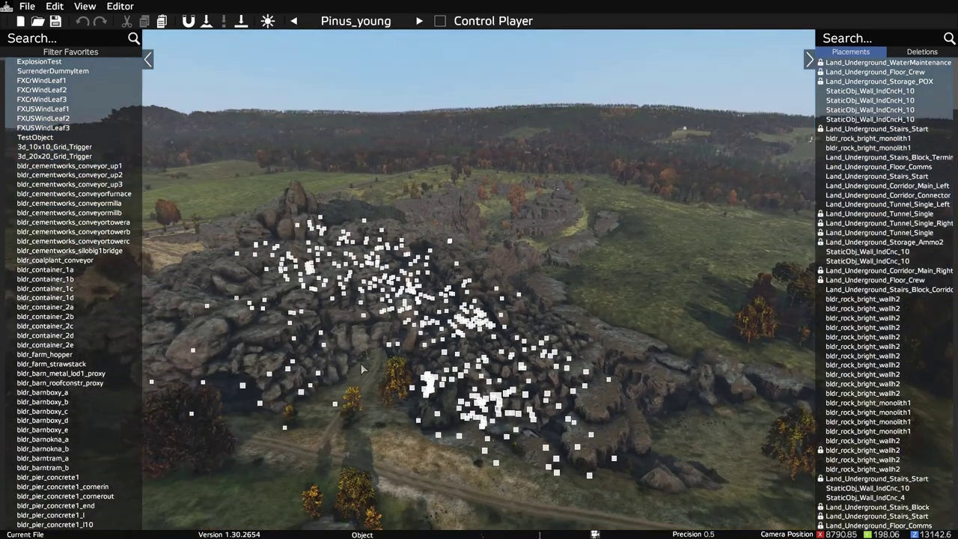
middle_click_drag(360, 364, 361, 364)
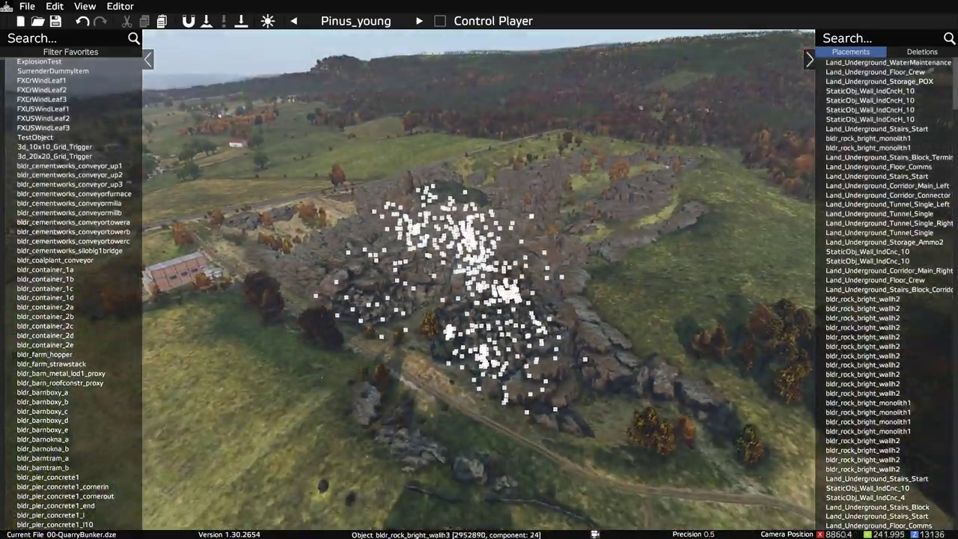
Filter the placed objects by "rock" and delete every rock covering the bunker.
key("w")
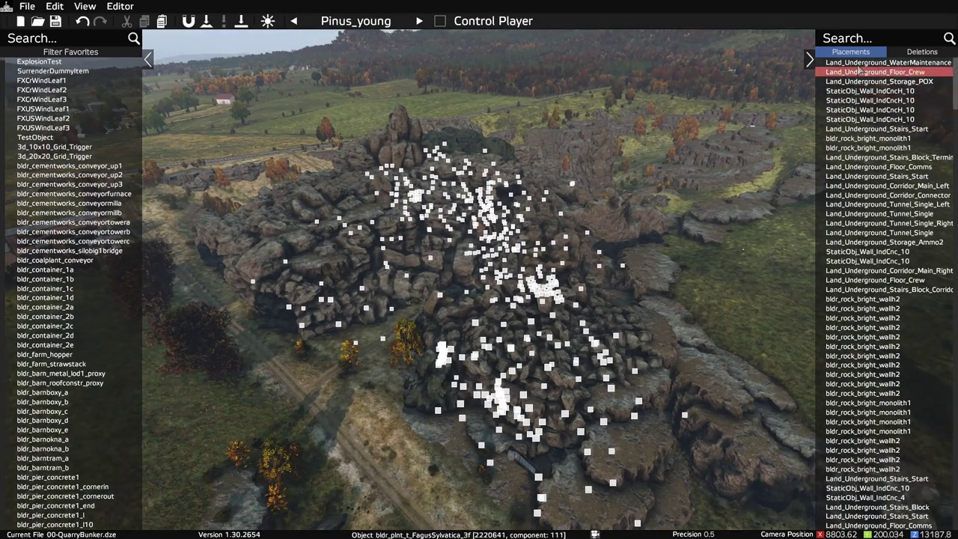
left_click(865, 35)
type("rock")
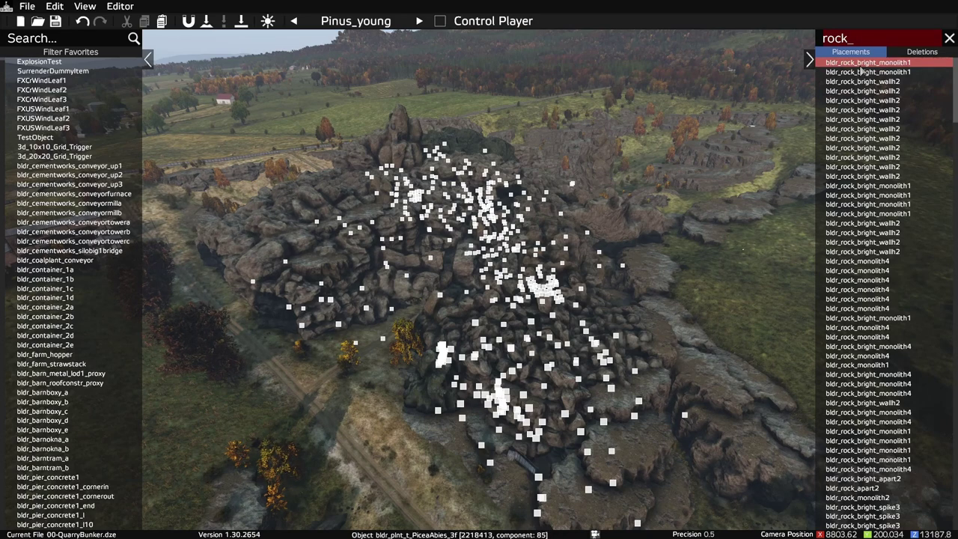
left_click(860, 66)
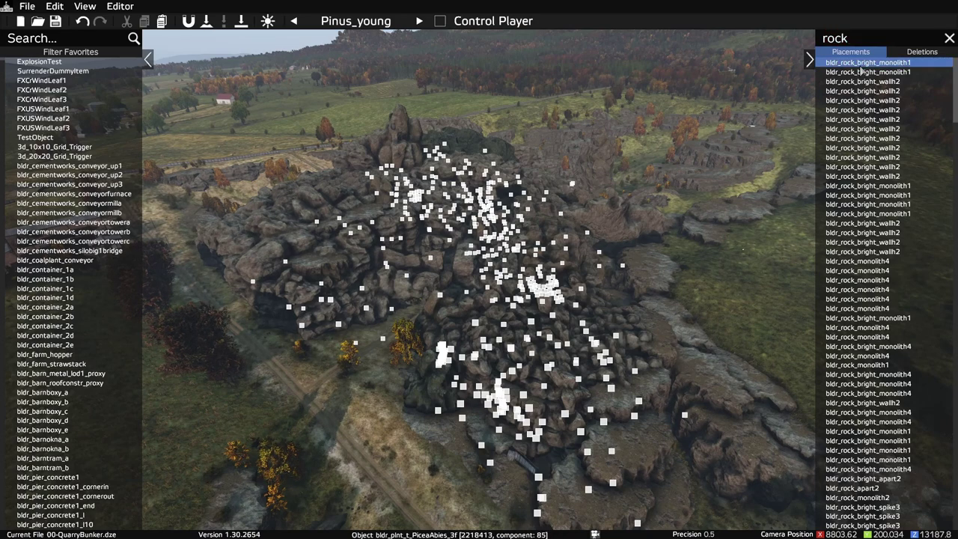
left_click_drag(955, 86, 954, 518)
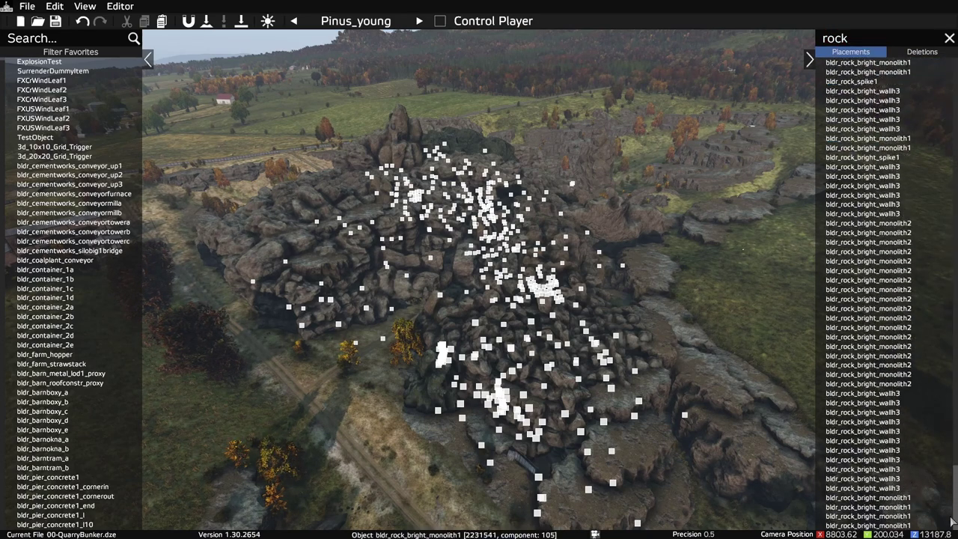
left_click(833, 526, "shift")
key("Delete")
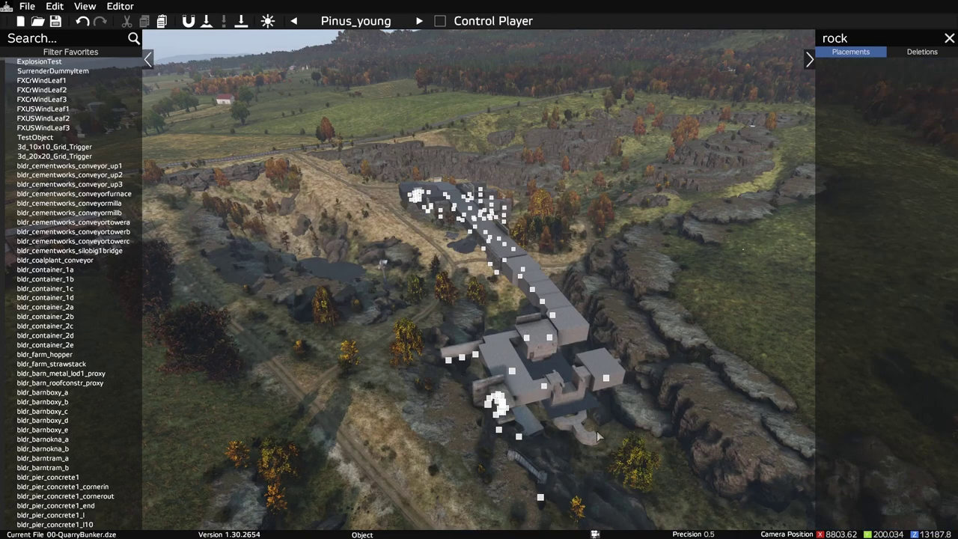
Examine the layout of the exposed bunker's rooms, corridors and tunnels from above and from several sides.
key("w")
middle_click_drag(605, 436, 702, 444)
key("q")
key("a")
right_click_drag(701, 443, 673, 396)
key("s")
key("w")
key("s")
key("w")
key("s")
key("w")
key("s")
key("w")
key("s")
key("q")
key("w")
key("d")
right_click_drag(673, 397, 564, 339)
key("d")
key("q")
key("w")
key("z")
key("s")
key("w")
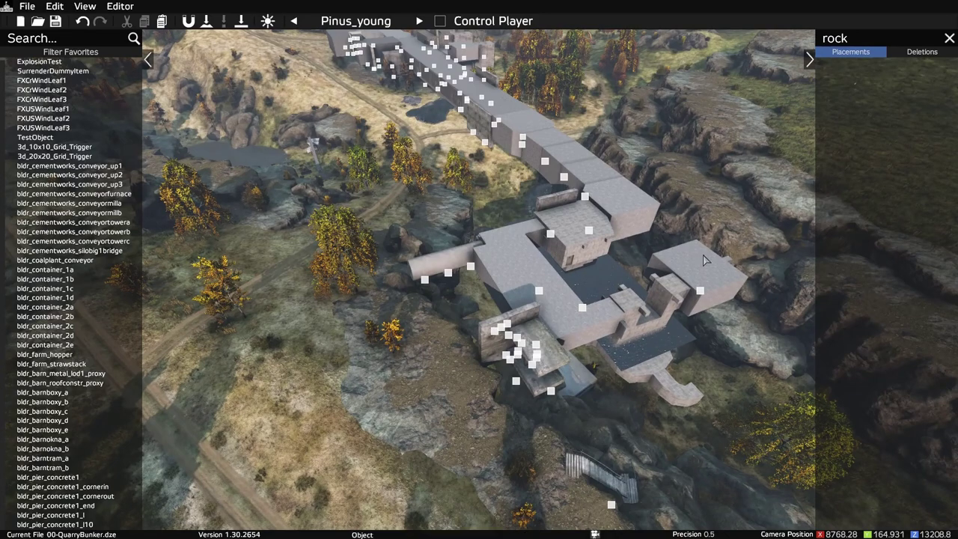
Select all remaining bunker objects together and lock them.
right_click_drag(593, 293, 584, 272)
key("w")
key("w")
key("q")
key("s")
key("q")
key("w")
key("a")
key("q")
key("a")
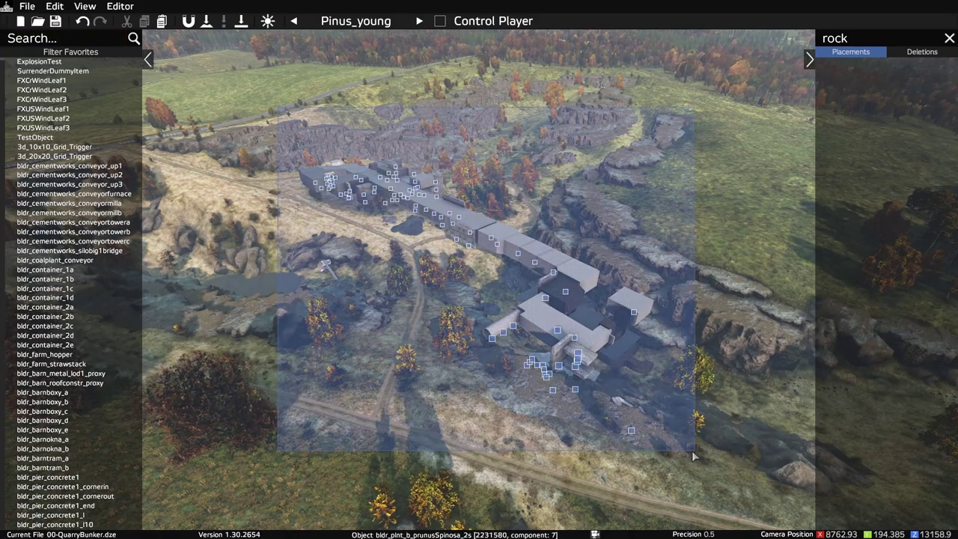
right_click(579, 356)
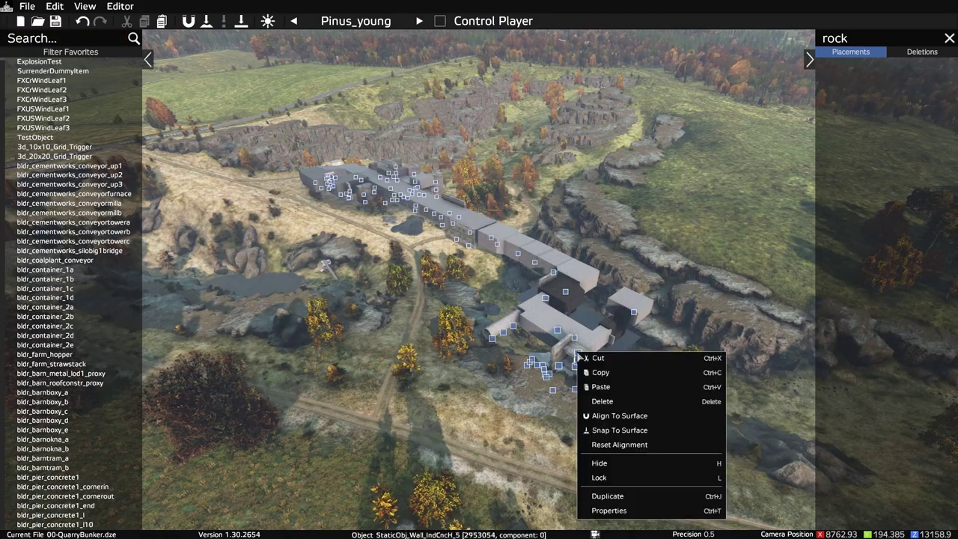
left_click(599, 478)
Search the placeable objects for "trigger" and preview the 20x20 grid trigger.
right_click_drag(495, 418, 528, 421)
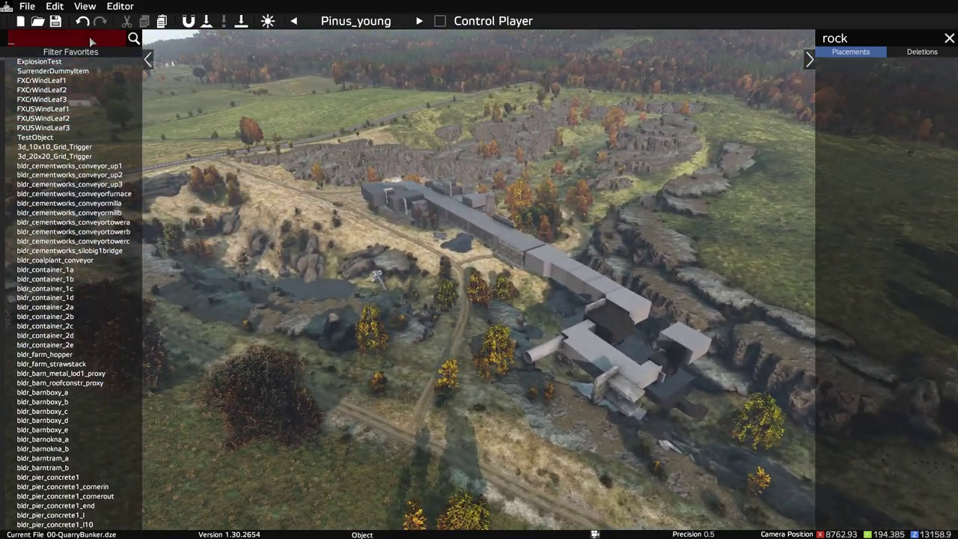
type("trigger")
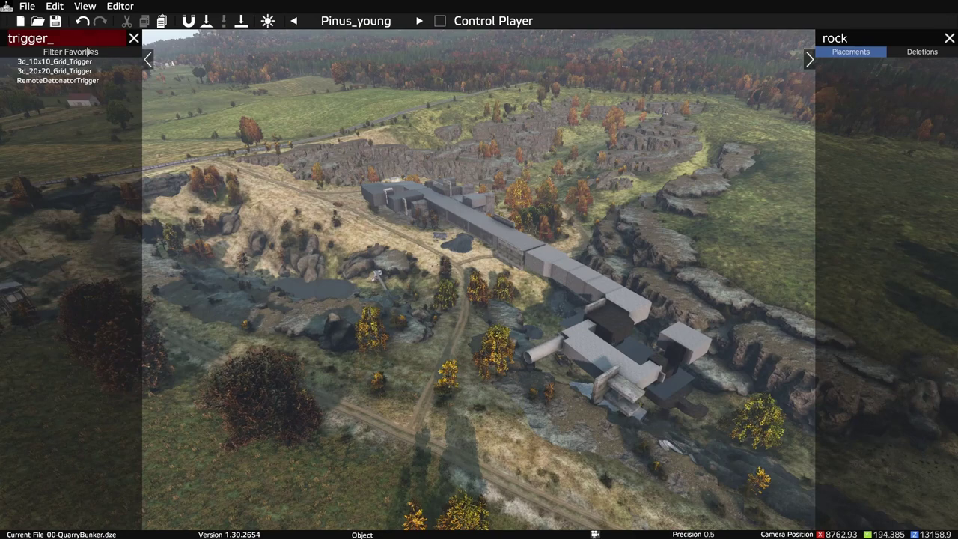
mouse_move(77, 64)
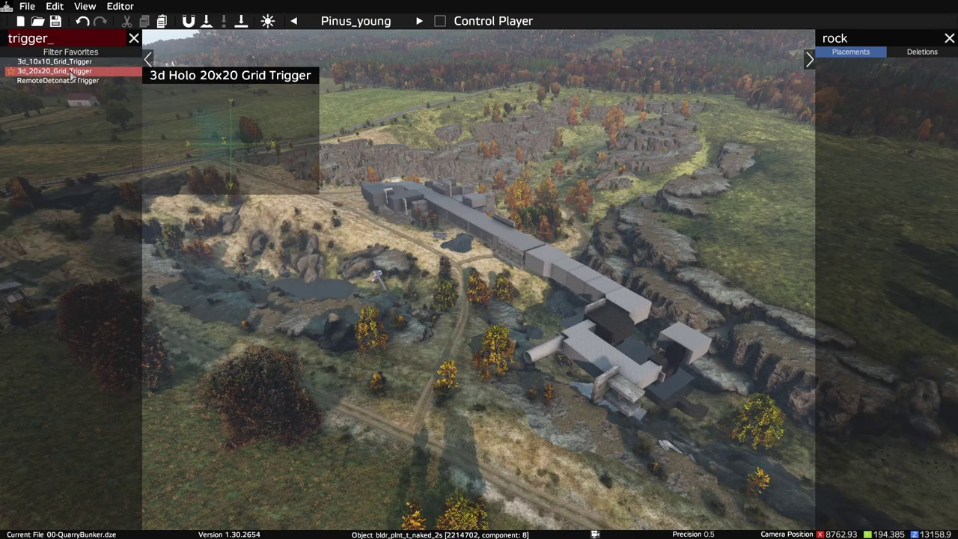
Place a 3d_20x20_Grid_Trigger over the water reservoir section of the bunker.
key("w")
middle_click_drag(469, 414, 554, 427)
key("s")
key("a")
key("w")
key("w")
key("s")
key("w")
key("s")
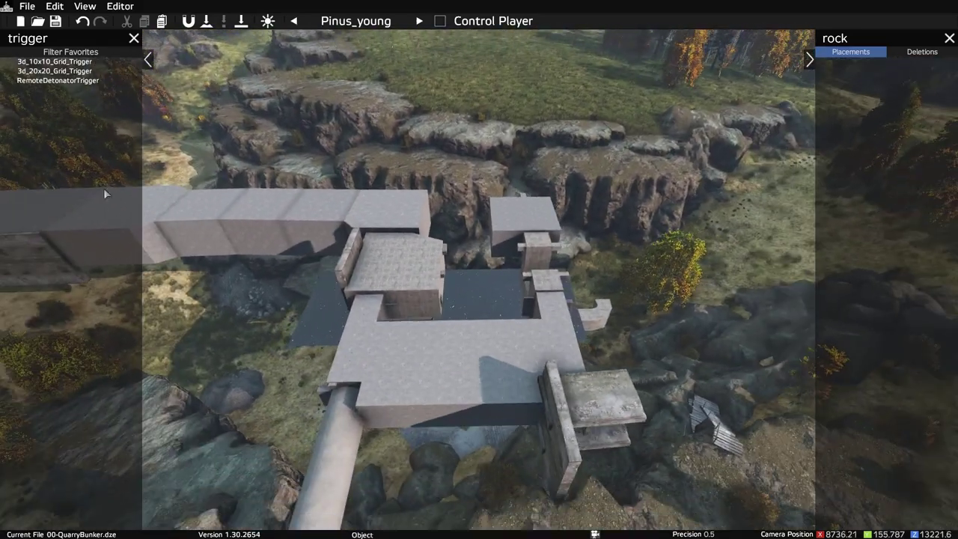
left_click(52, 71)
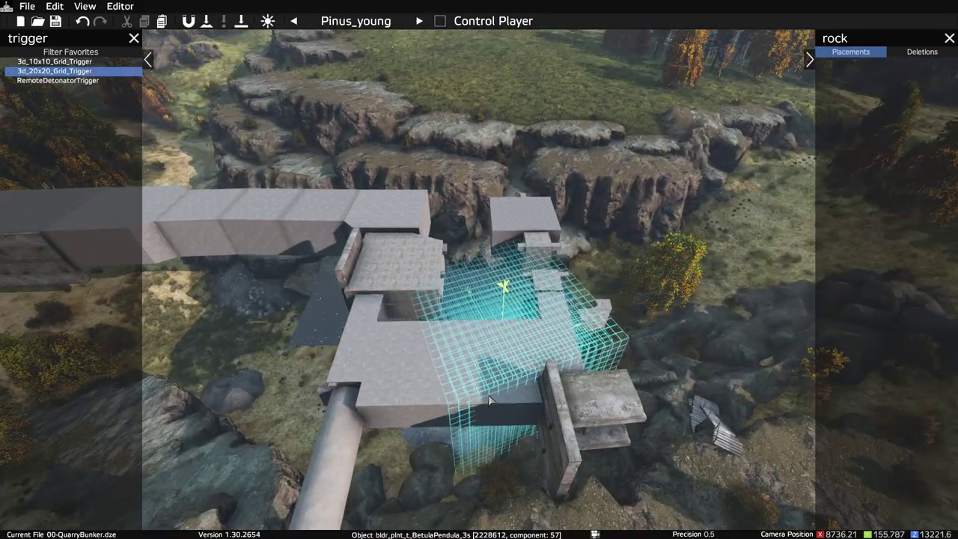
key("q")
middle_click_drag(483, 396, 475, 431)
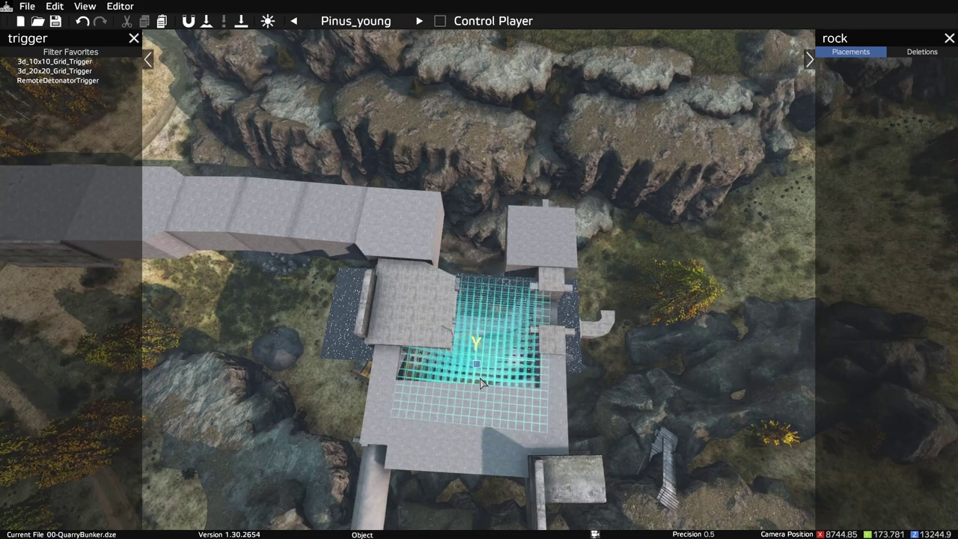
Nudge the grid trigger horizontally until it is centred on the water reservoir.
key("d")
key("w")
middle_click_drag(481, 393, 351, 364)
key("w")
key("a")
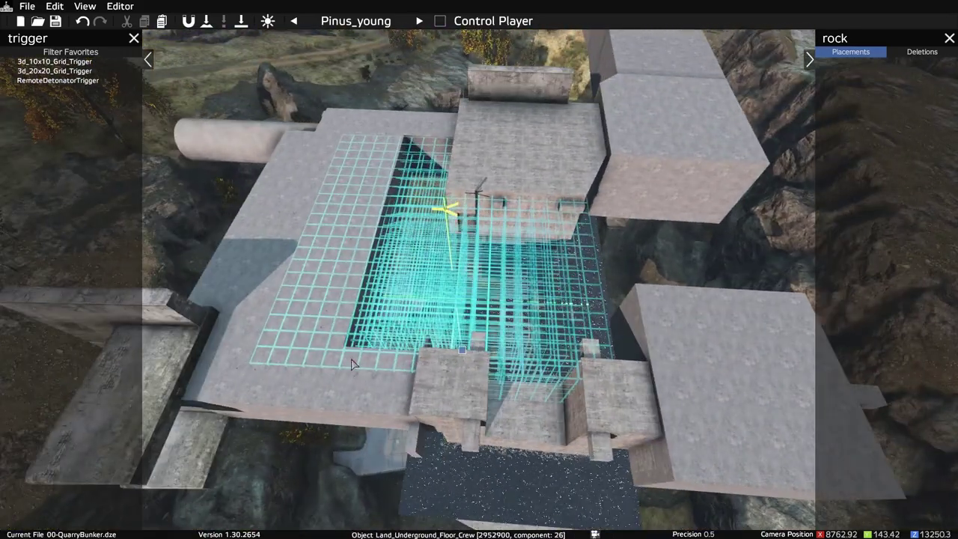
key("Right")
key("Right")
key("Right")
key("Right")
key("Right")
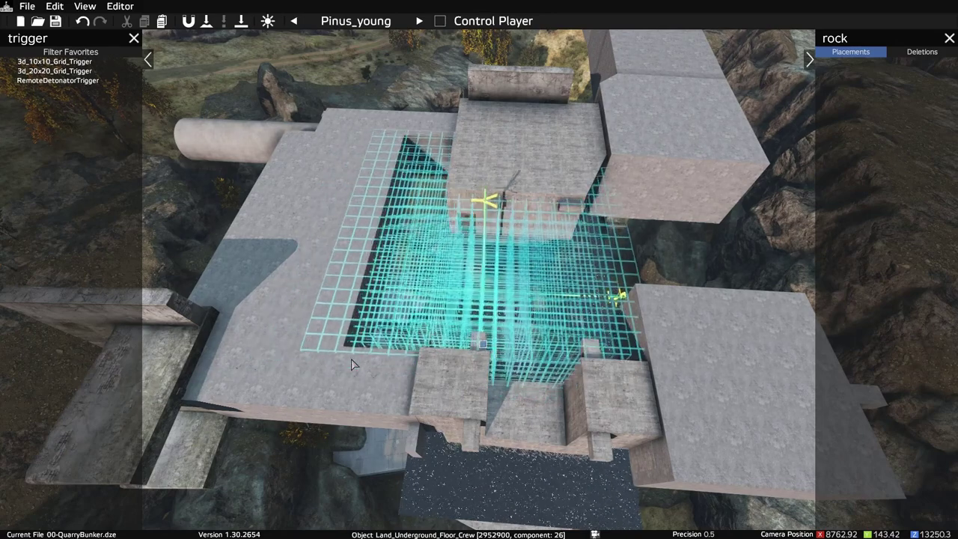
key("Down")
key("Down")
key("Down")
key("Right")
key("Left")
key("Down")
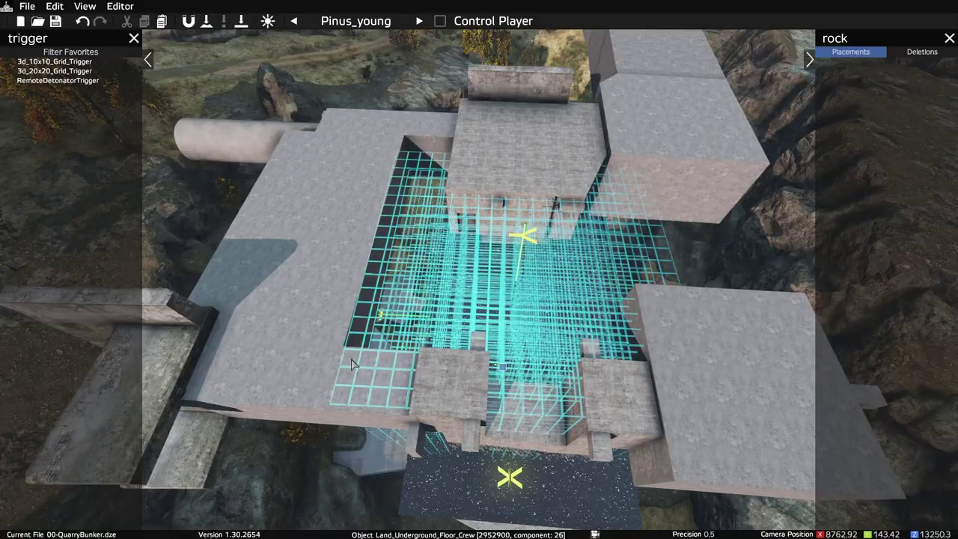
Raise the grid trigger until its base lines up with the underside of the water reservoir.
middle_click_drag(426, 319, 462, 241)
key("w")
key("s")
key("z")
key("w")
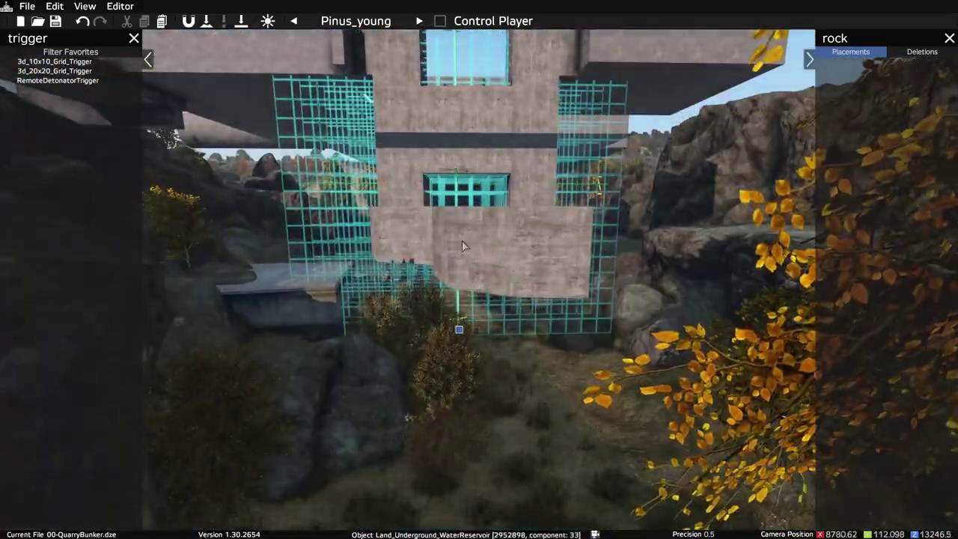
key("Page_Up")
key("Page_Up")
key("Page_Up")
key("Page_Up")
key("Page_Up")
key("Page_Up")
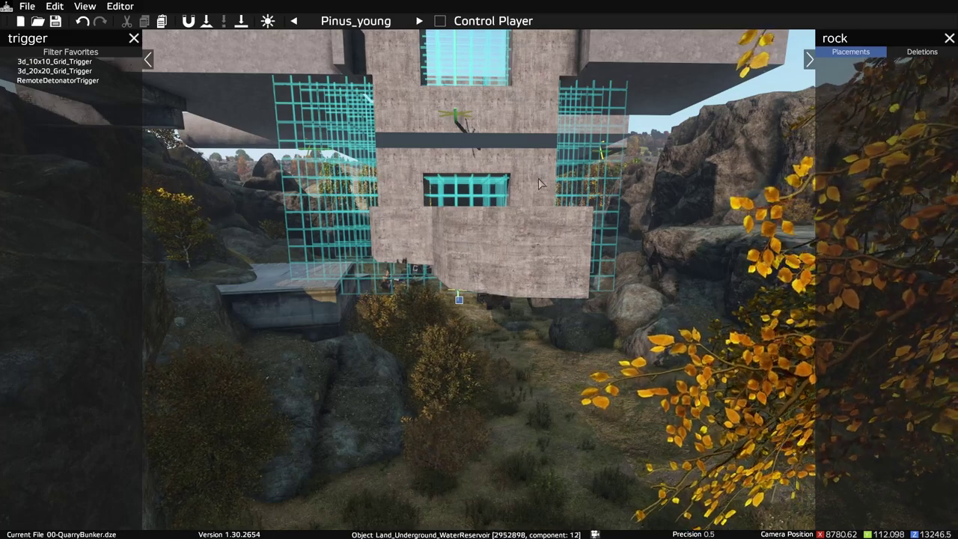
Check from the front and from above how the grid trigger covers the water reservoir.
key("s")
key("q")
mouse_move(448, 193)
right_mouse_down()
mouse_move(445, 245)
mouse_move(447, 212)
right_mouse_up()
key("w")
key("q")
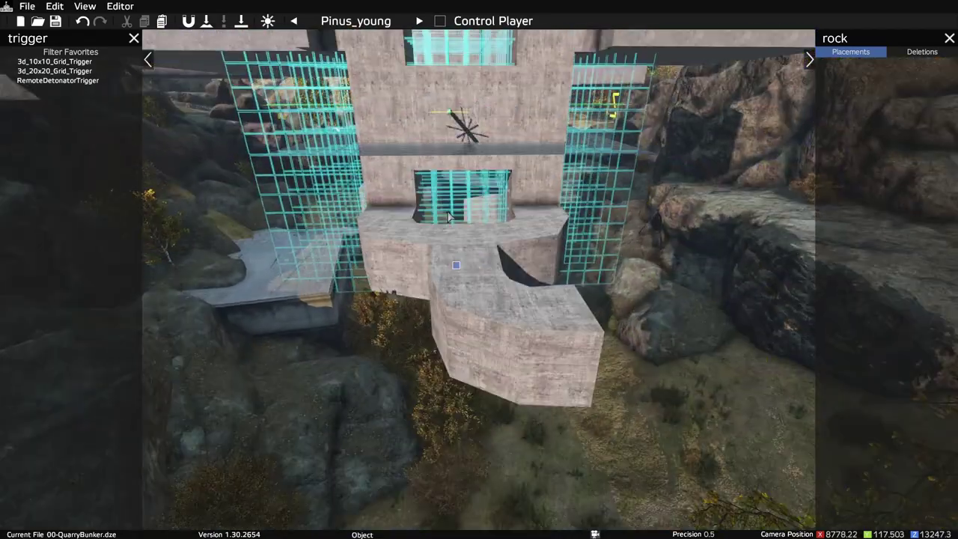
key("s")
key("w")
key("q")
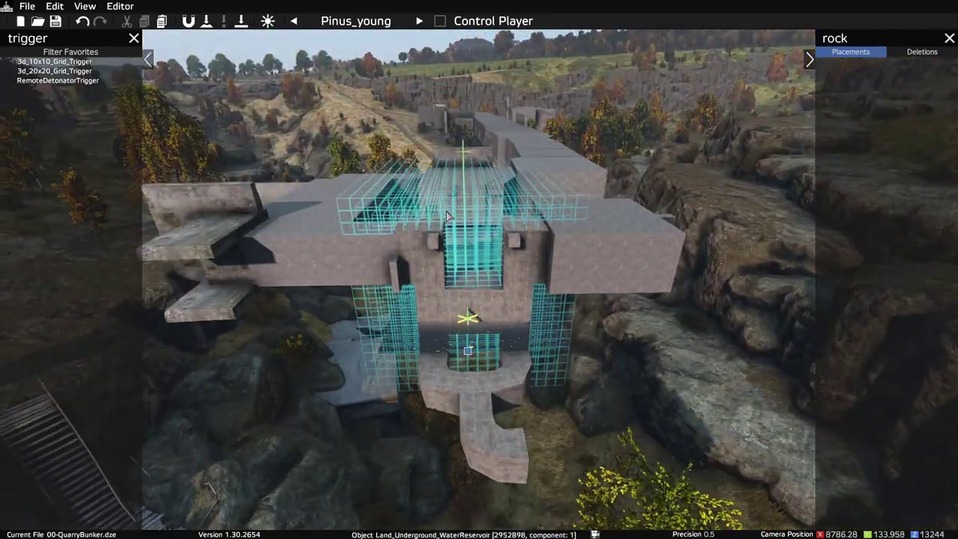
key("w")
key("q")
right_click_drag(448, 215, 440, 244)
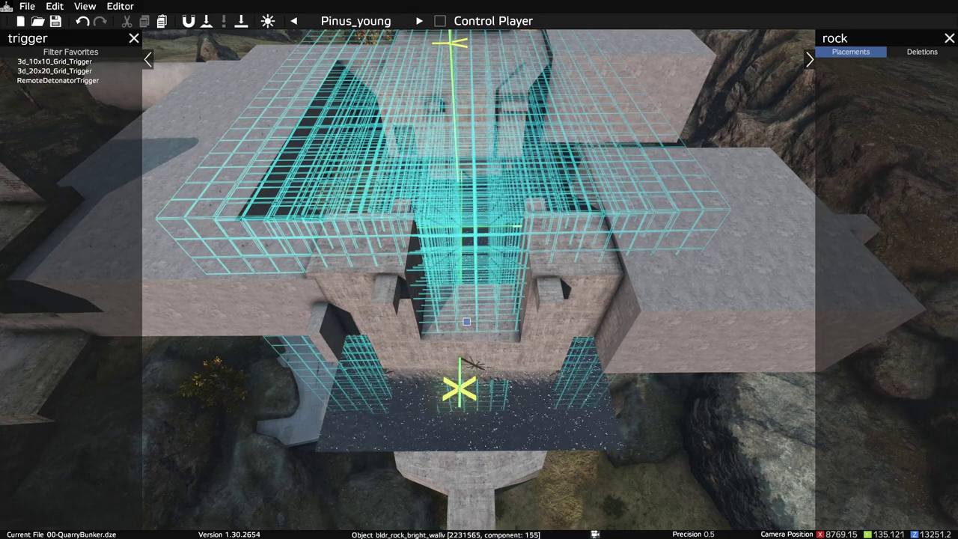
Switch to Notepad++ to view the trigger entry in cfgundergroundtriggers.json, and return to DayZ.
key("super")
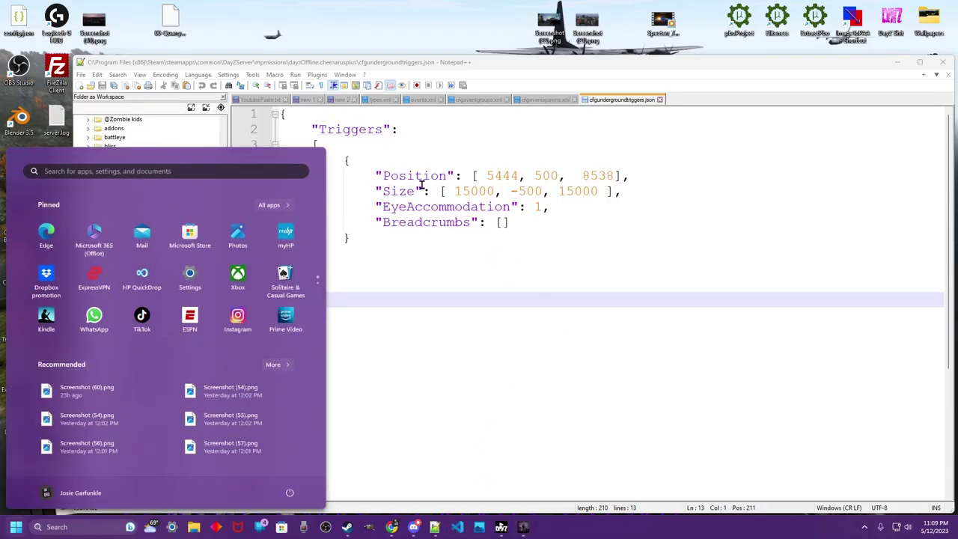
left_click(424, 141)
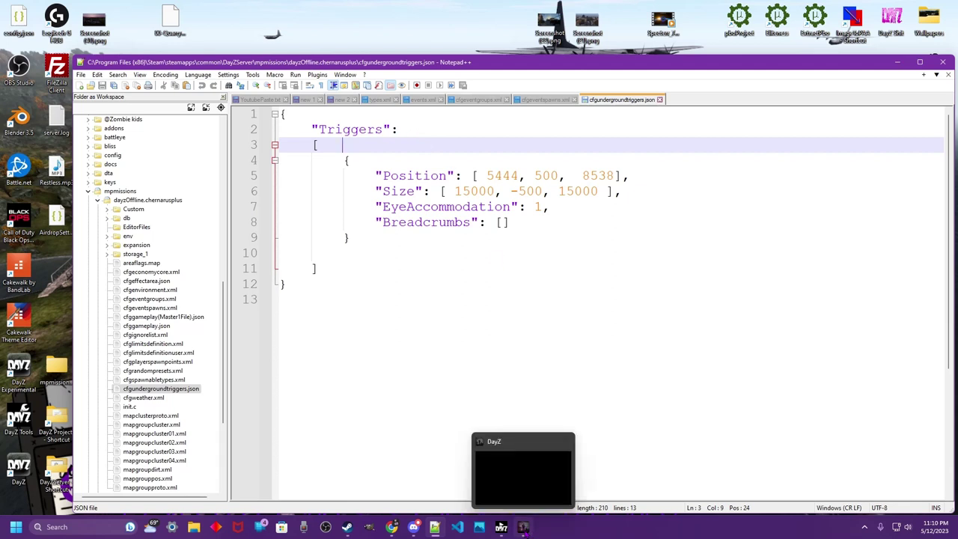
left_click(523, 528)
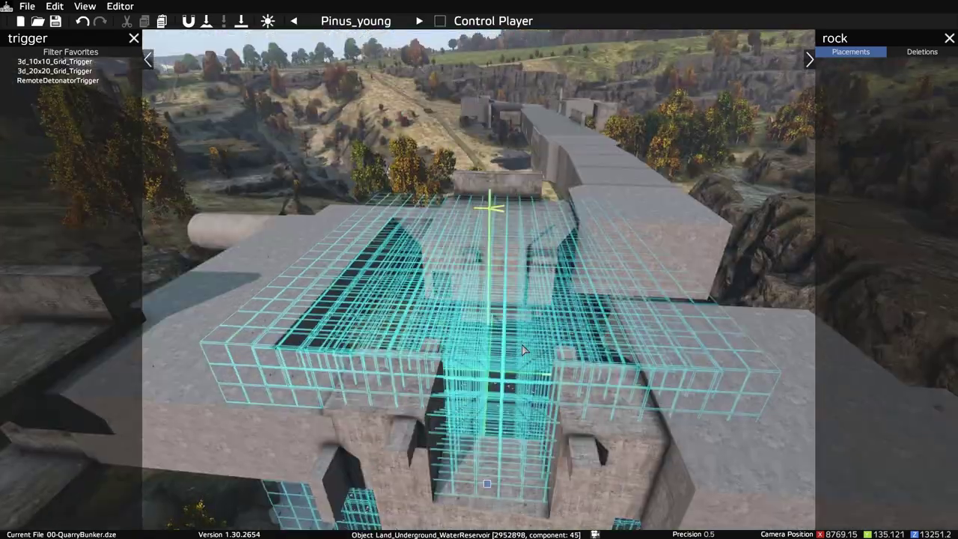
Examine the grid trigger's cell spacing, axis markers and extents along the reservoir's width, height and length.
key("s")
right_click_drag(524, 353, 529, 345)
key("w")
key("s")
key("z")
key("s")
key("w")
key("s")
scroll(530, 341, "up", 5)
scroll(494, 258, "down", 5)
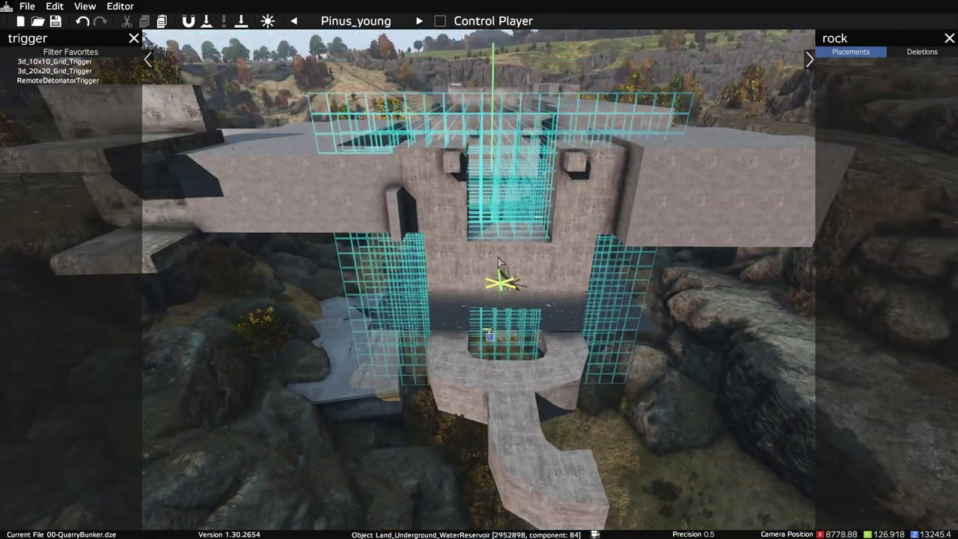
scroll(497, 261, "up", 3)
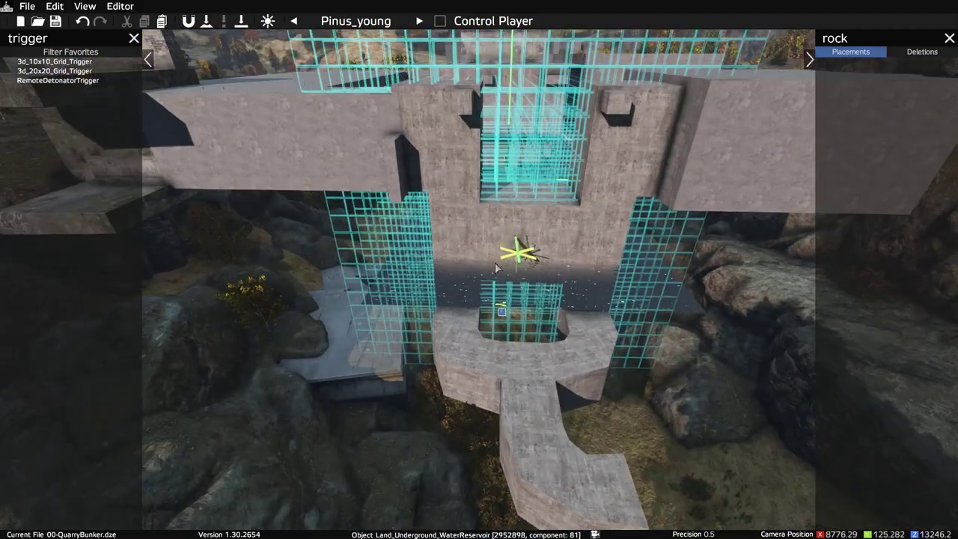
scroll(496, 262, "up", 2)
scroll(499, 262, "down", 2)
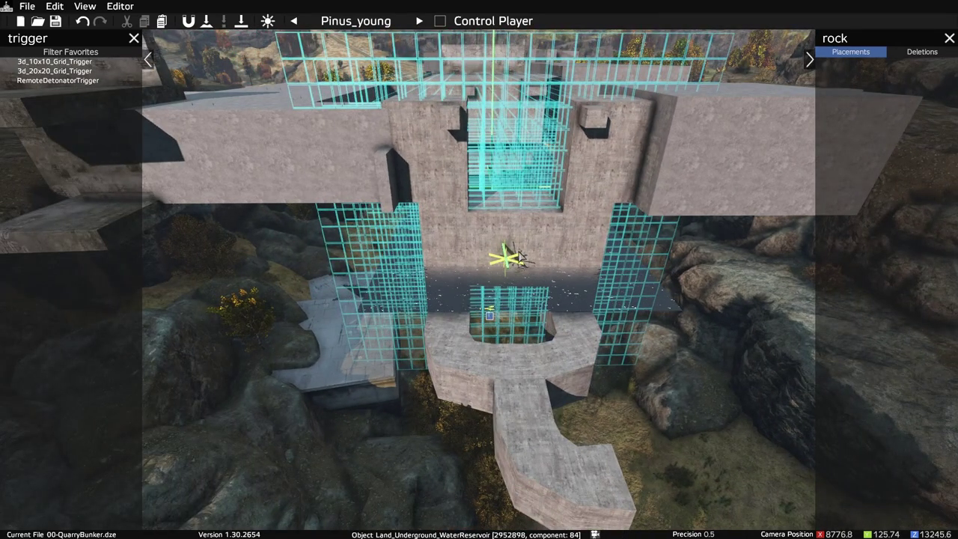
right_click_drag(500, 265, 484, 136)
key("a")
key("q")
key("w")
key("s")
key("w")
key("q")
key("w")
key("s")
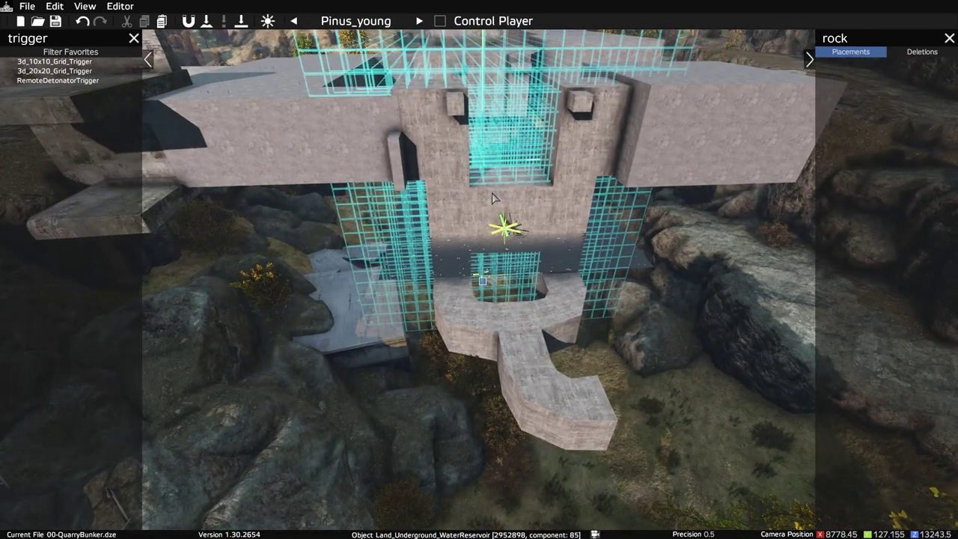
right_click_drag(506, 208, 493, 210)
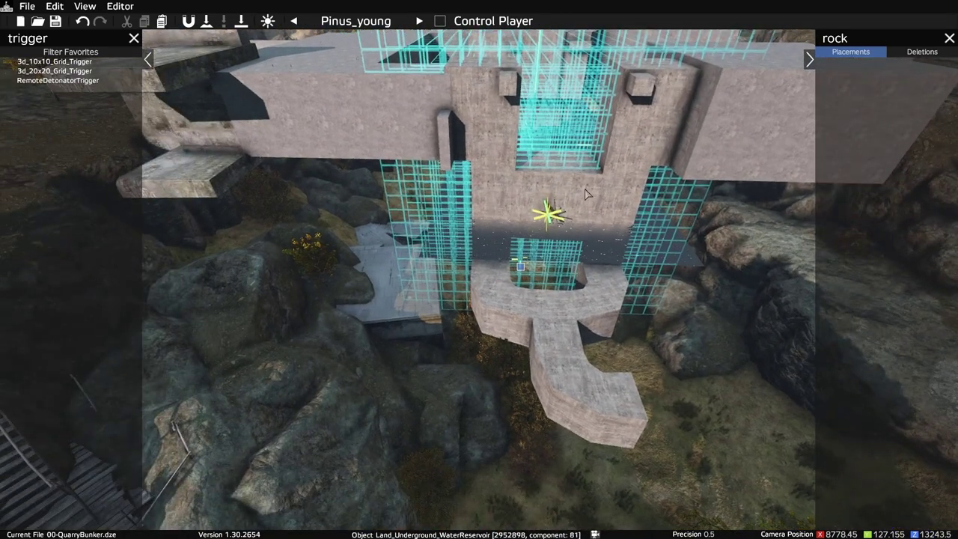
key("w")
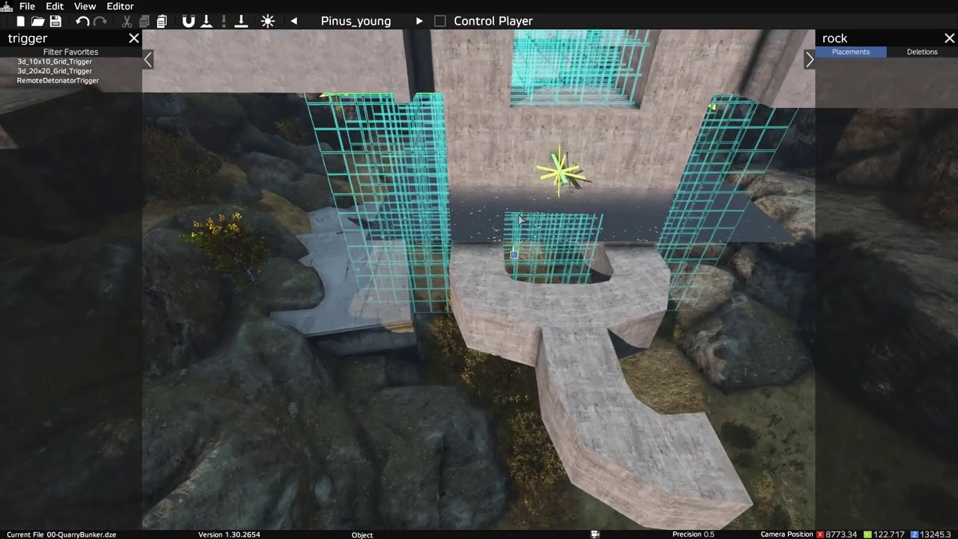
right_click_drag(515, 218, 524, 196)
key("s")
key("w")
scroll(524, 195, "down", 4)
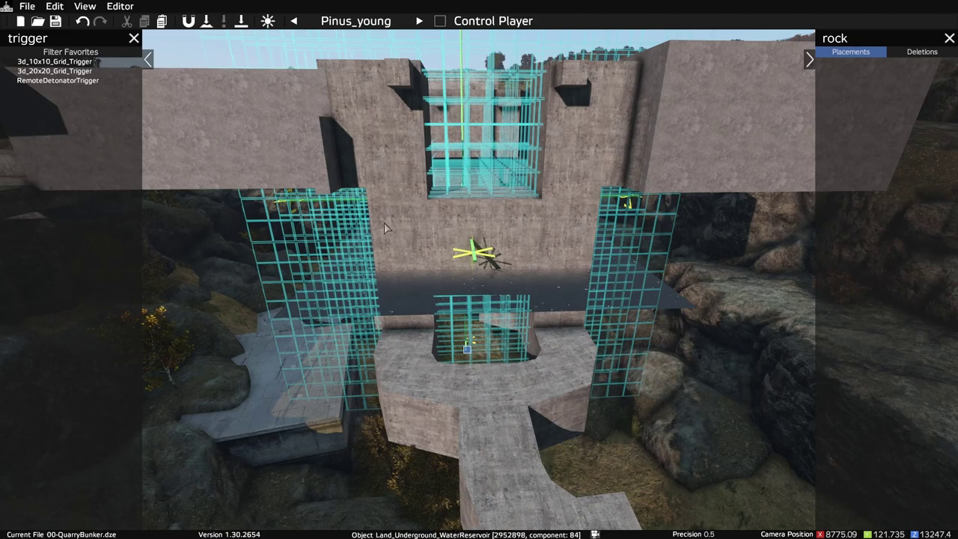
right_click_drag(497, 234, 495, 235)
key("q")
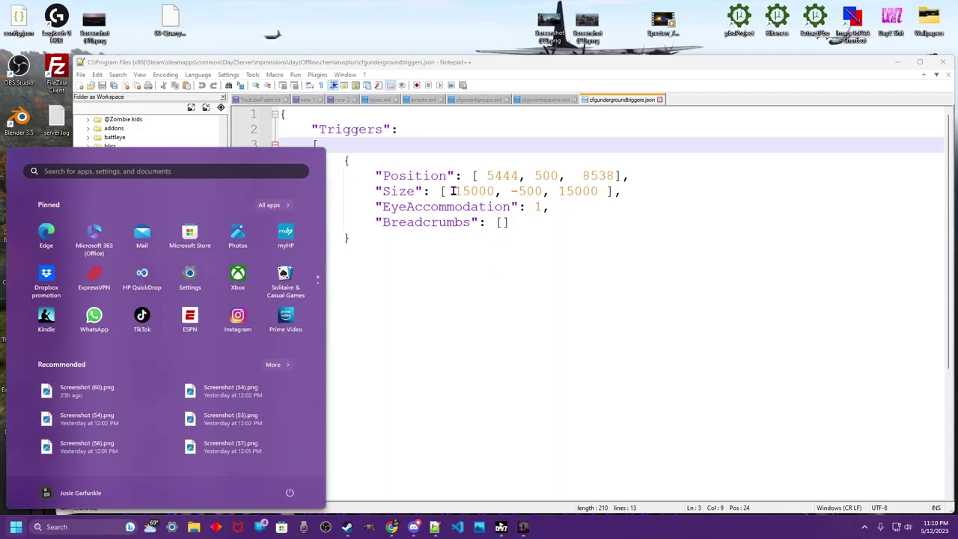
Switch to Notepad++ and review the Size and Position values of the entry in cfgundergroundtriggers.json.
left_click_drag(450, 191, 475, 191)
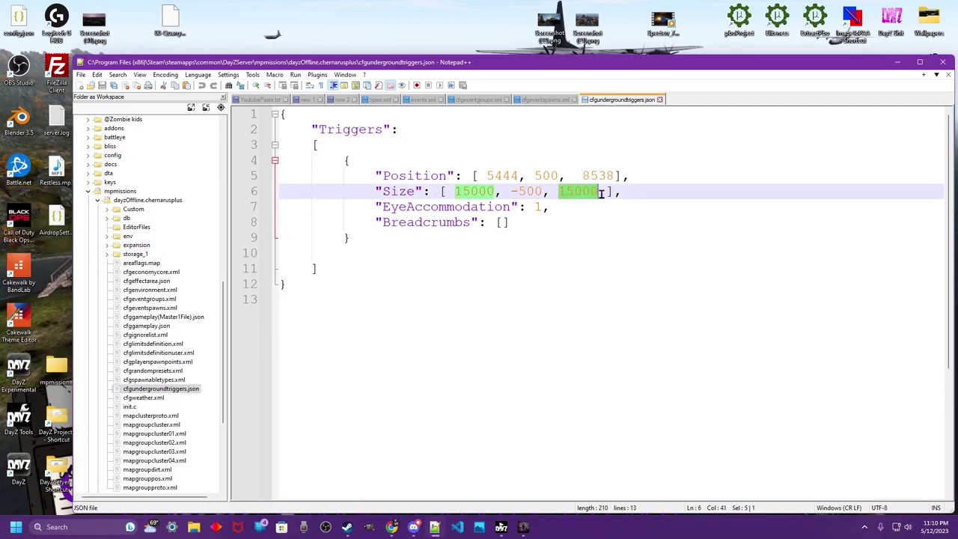
left_click(480, 248)
left_click_drag(486, 177, 499, 177)
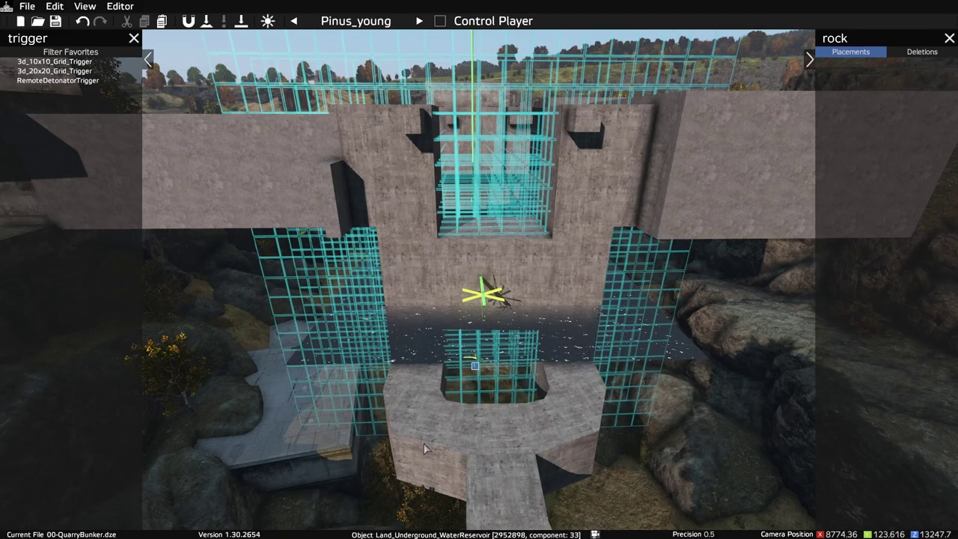
Examine how the grid trigger fits around the water reservoir's front opening, sides and height from several camera angles.
right_click_drag(355, 236, 456, 305)
key("s")
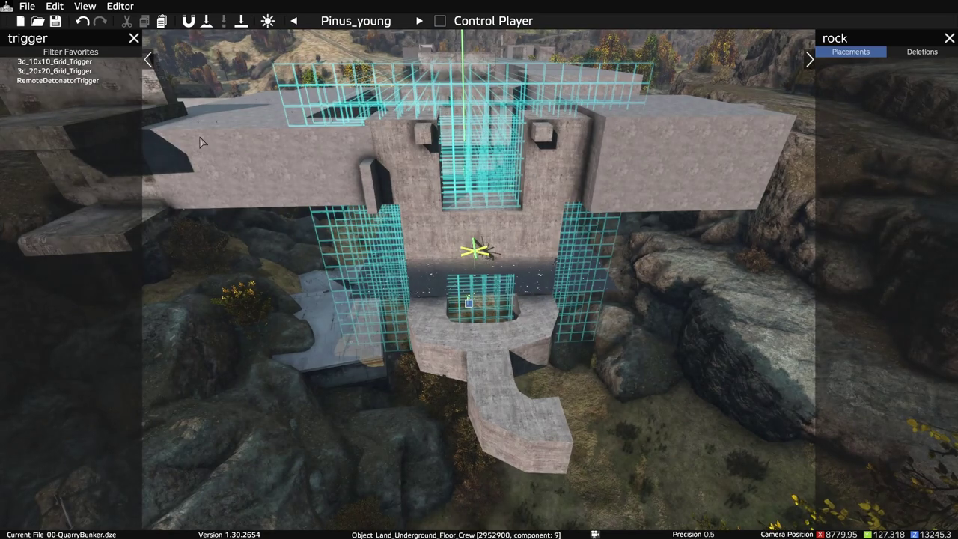
key("a")
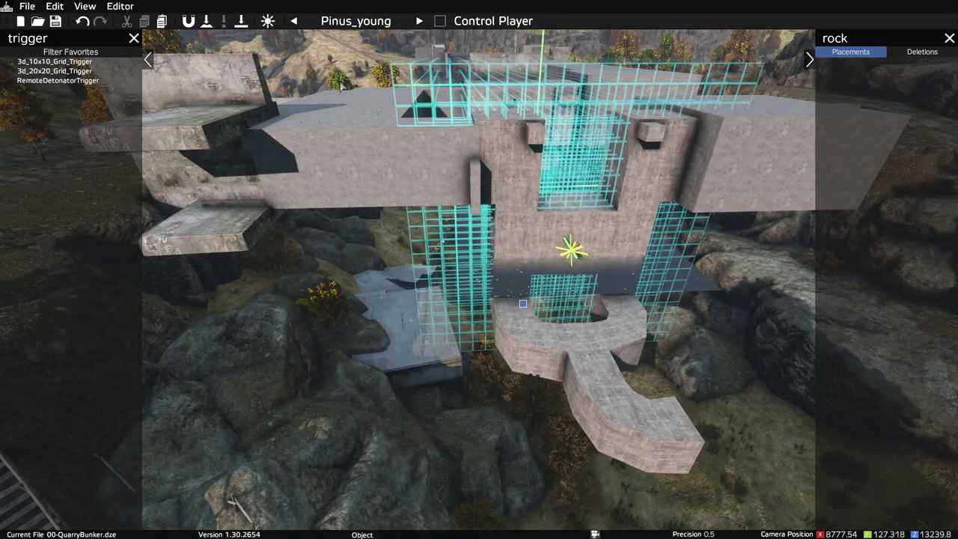
key("d")
key("w")
key("q")
mouse_move(444, 88)
right_mouse_down()
mouse_move(366, 138)
mouse_move(427, 125)
mouse_move(436, 89)
right_mouse_up()
key("w")
key("w")
key("a")
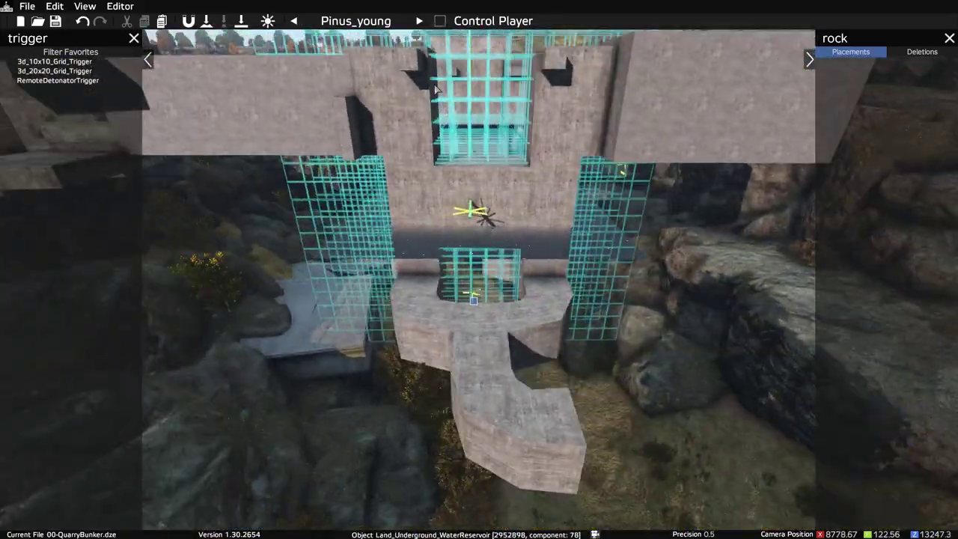
key("q")
key("q")
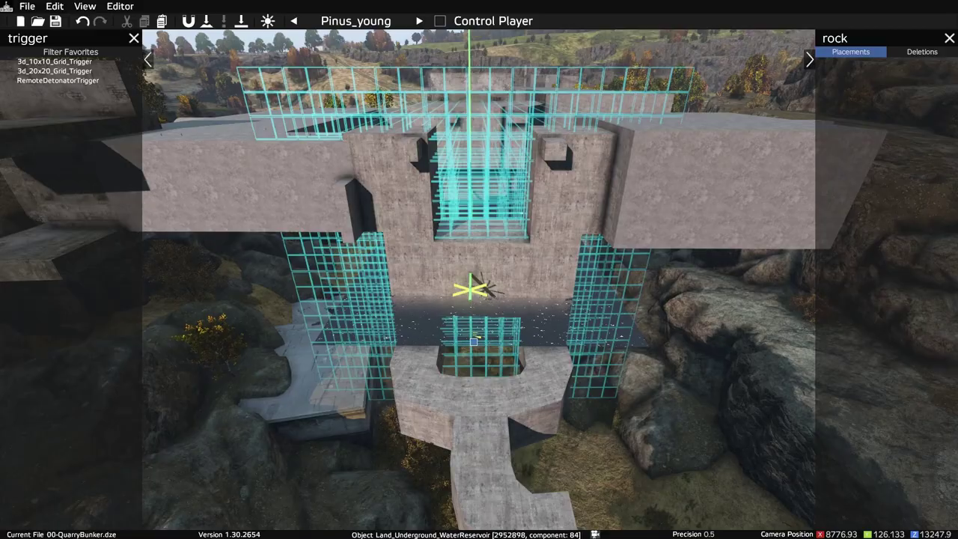
right_click_drag(479, 270, 502, 226)
Switch to Notepad++ to check the Position line of the trigger entry, and return to DayZ.
key("super")
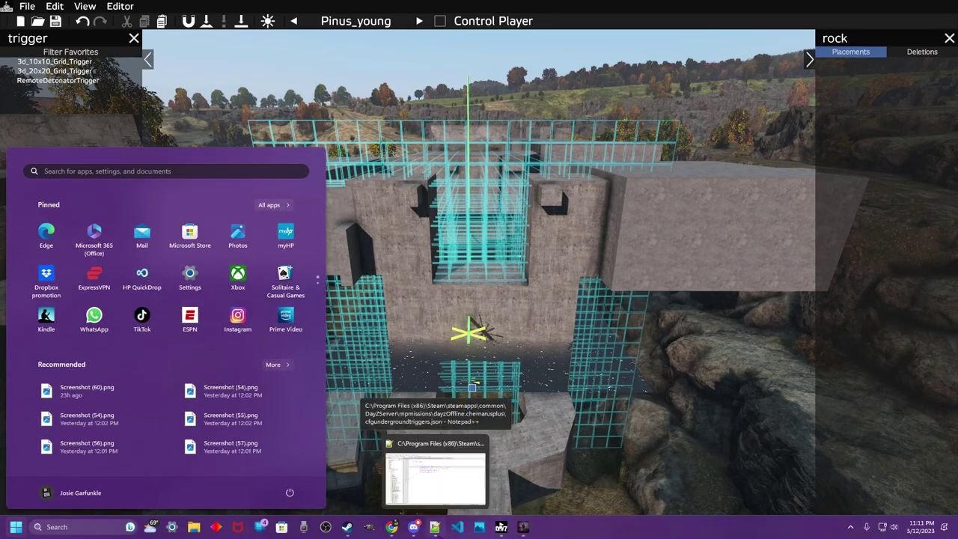
left_click(435, 527)
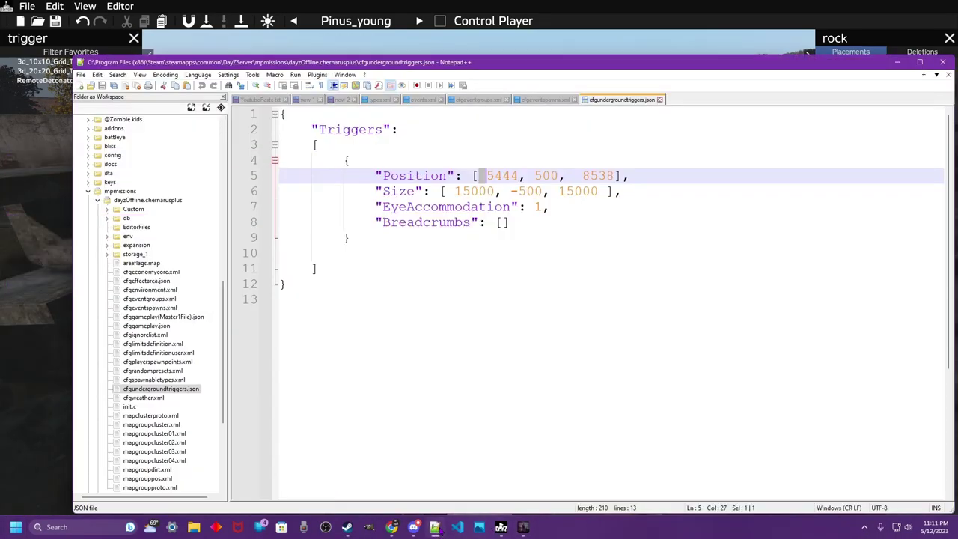
left_click(363, 46)
mouse_move(479, 269)
right_mouse_down()
mouse_move(636, 419)
mouse_move(429, 335)
mouse_move(479, 276)
right_mouse_up()
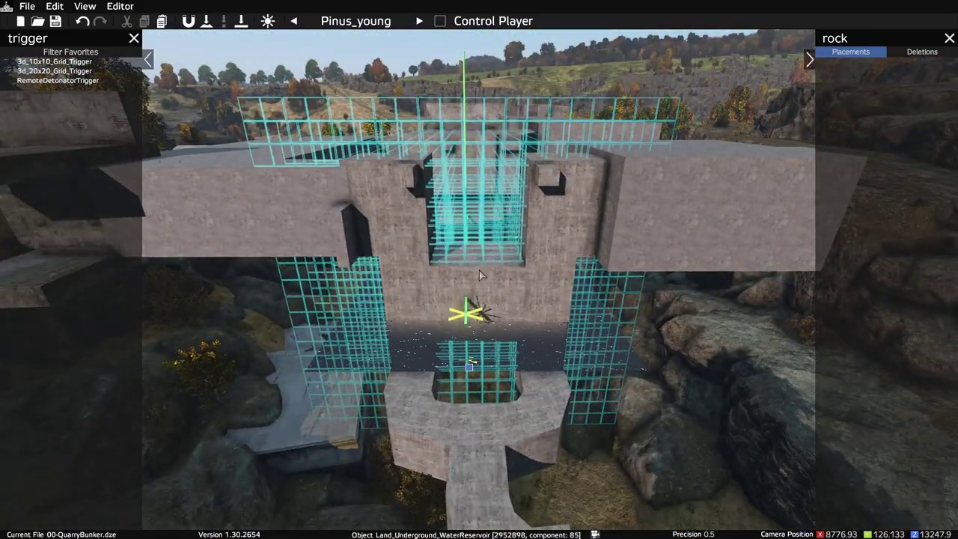
key("super")
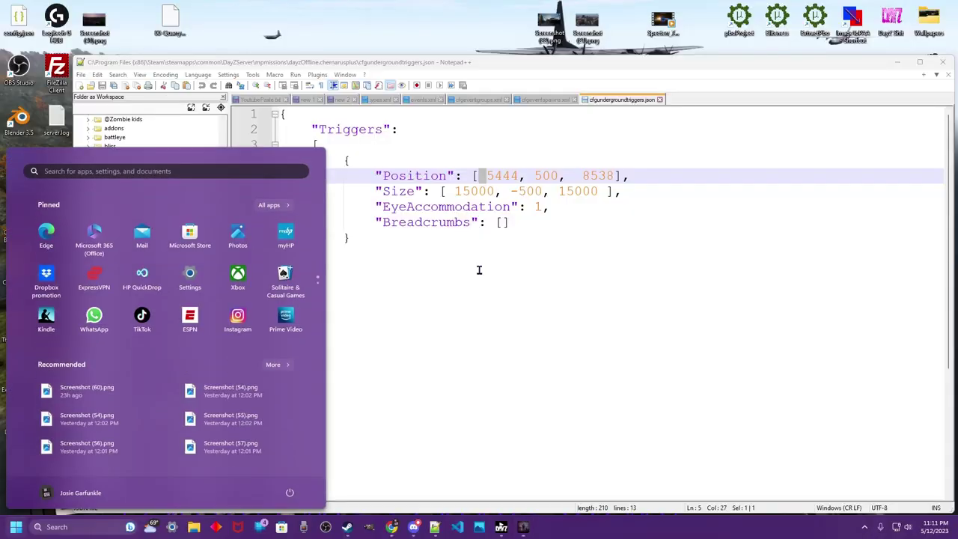
key("super")
left_click(522, 528)
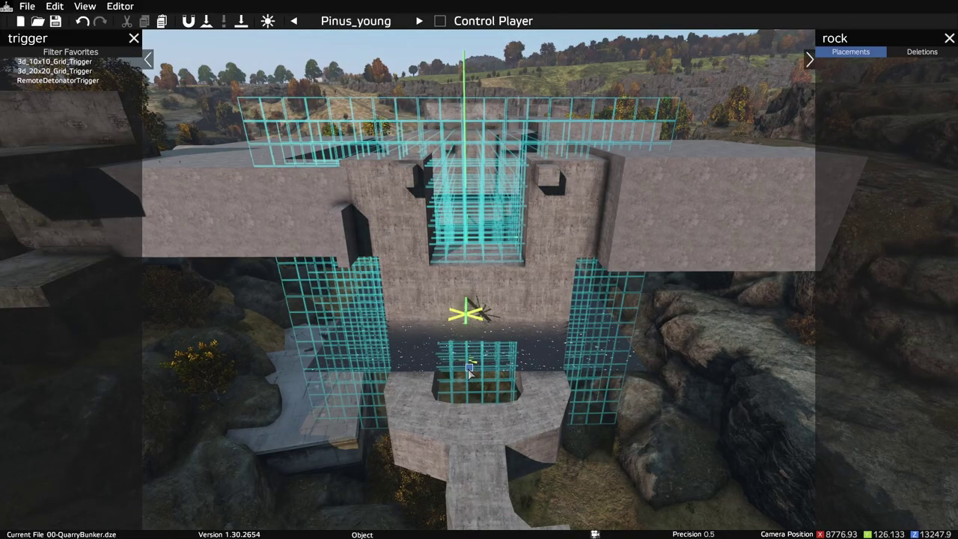
Open the 3d_20x20_Grid_Trigger's properties and arrange them beside the cfgundergroundtriggers.json window in Notepad++.
double_click(468, 368)
left_click_drag(488, 194, 181, 361)
key("super")
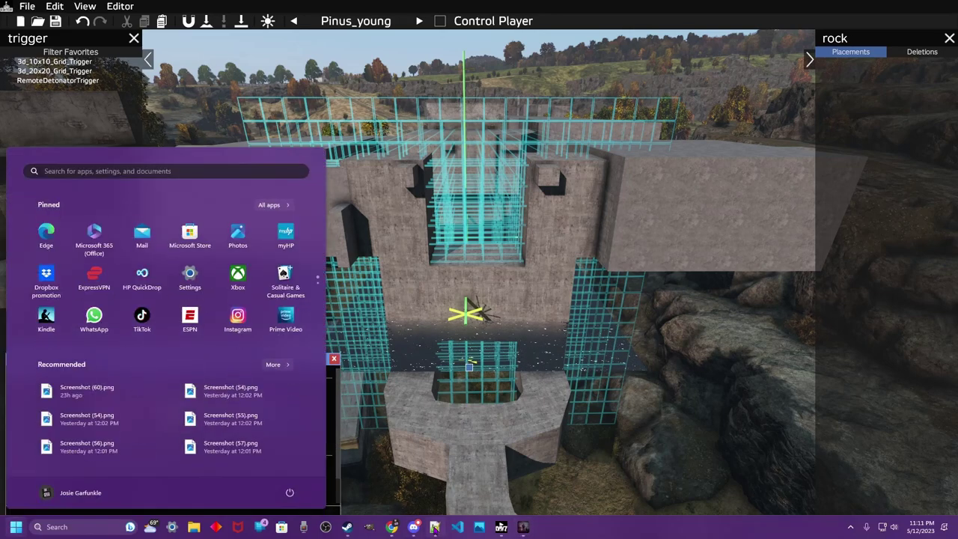
left_click(435, 527)
left_click_drag(73, 225, 344, 271)
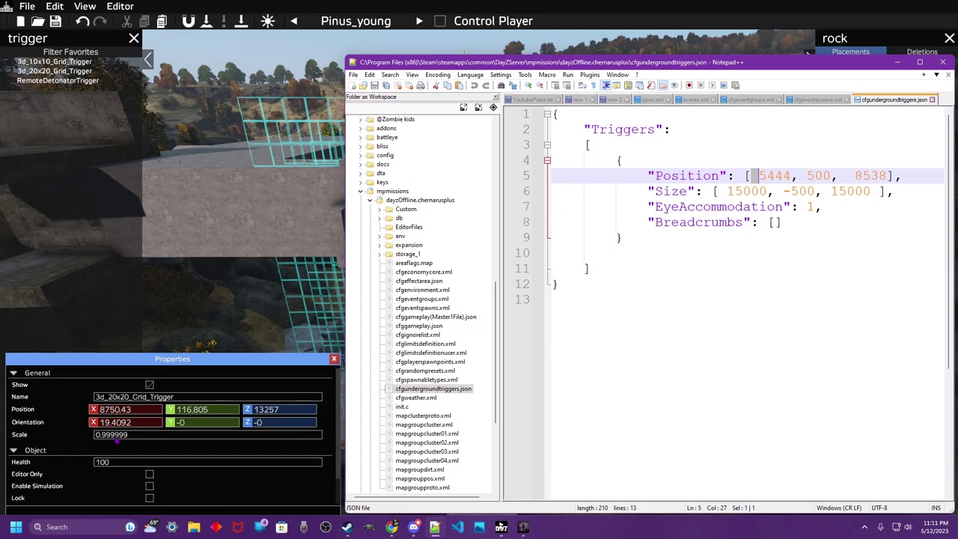
Set the first coordinate of the trigger's Position to 8750.43.
left_click_drag(767, 178, 795, 176)
left_click(763, 175)
left_click_drag(759, 176, 790, 179)
type("87")
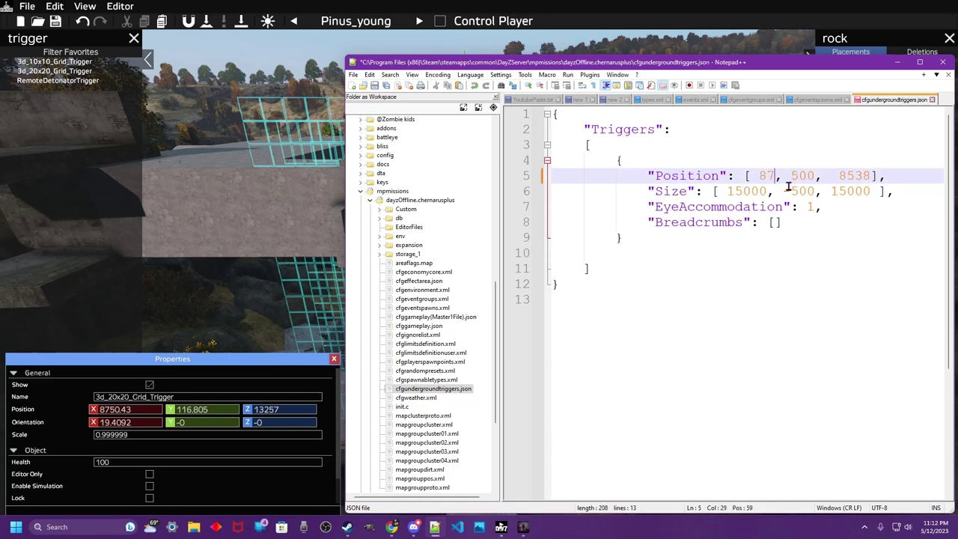
type("50.43")
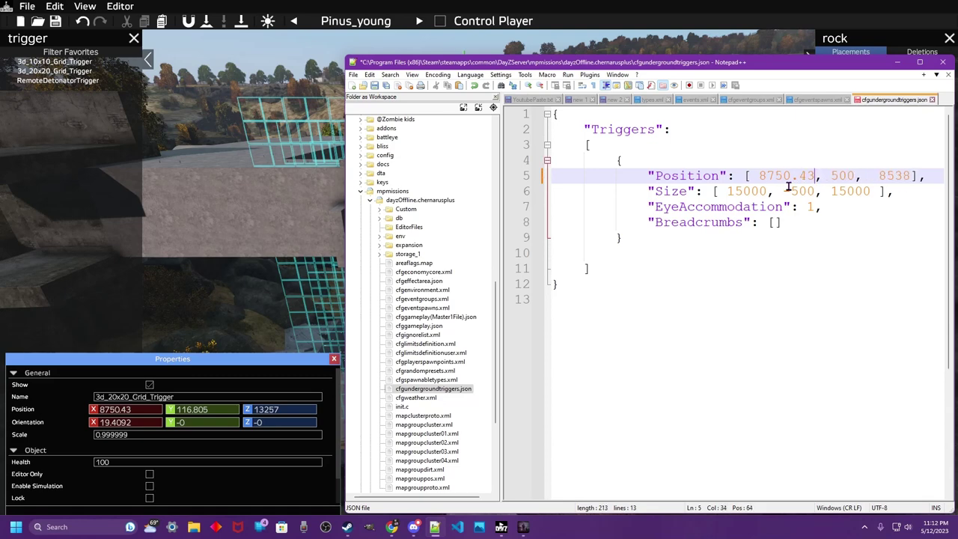
Set the second and third coordinates of the trigger's Position to 116.805 and 13257.
left_click_drag(830, 180, 854, 182)
type("116.8")
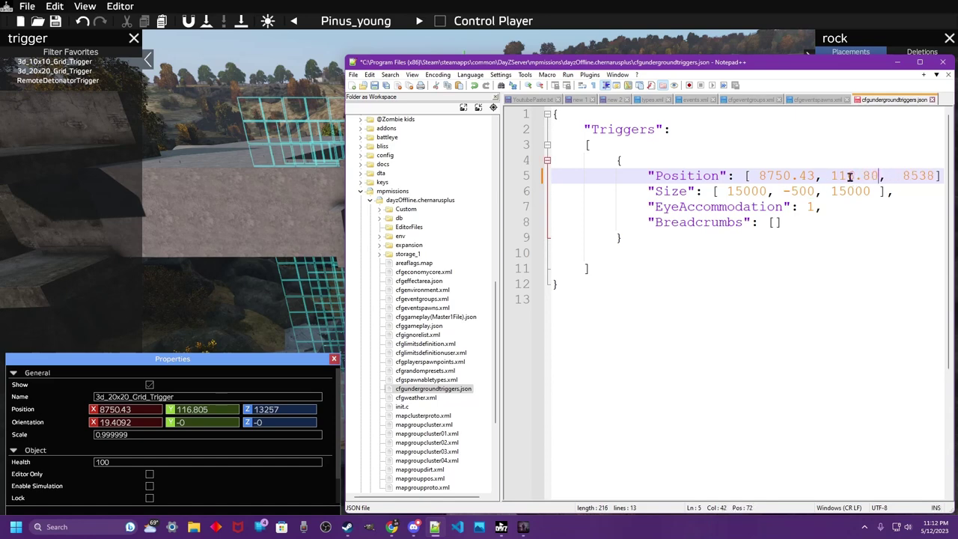
type("05")
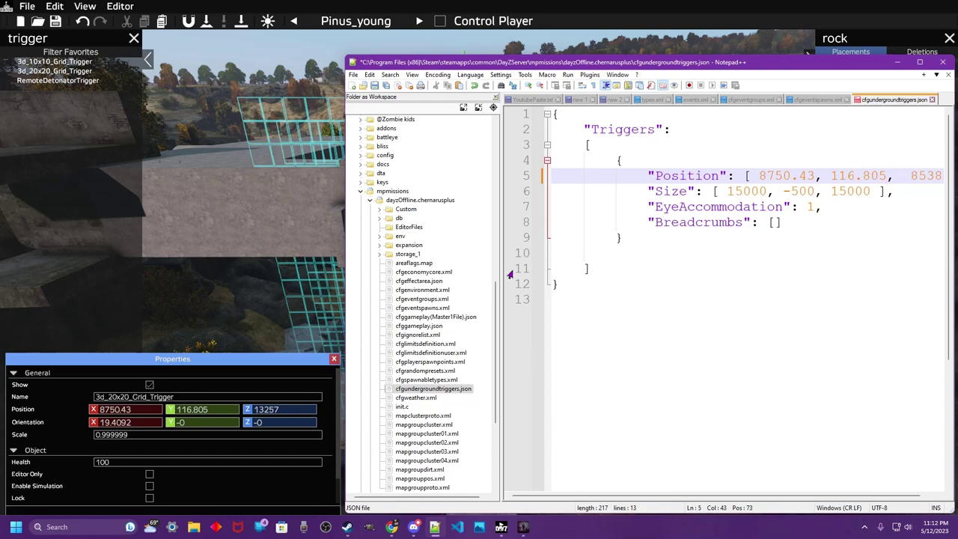
left_click_drag(602, 498, 616, 498)
double_click(911, 175)
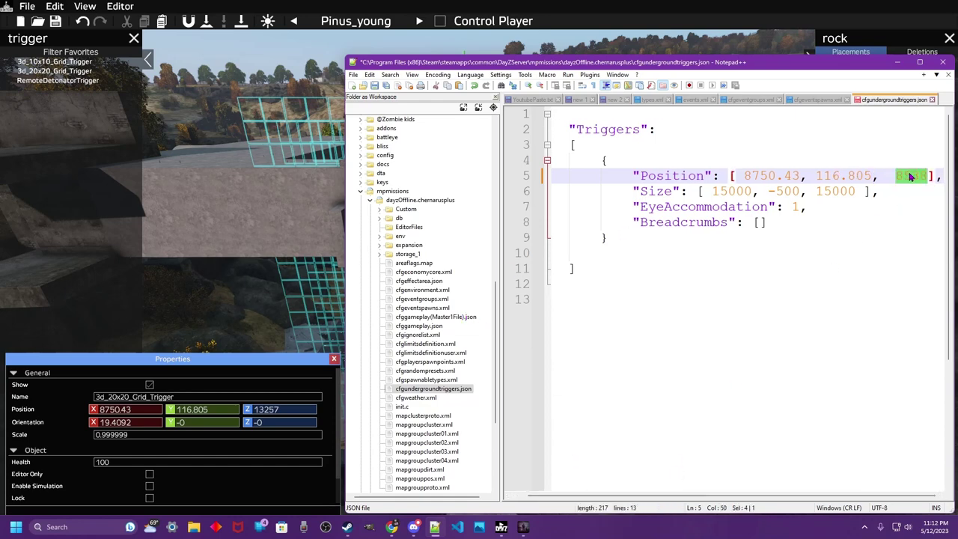
type("13")
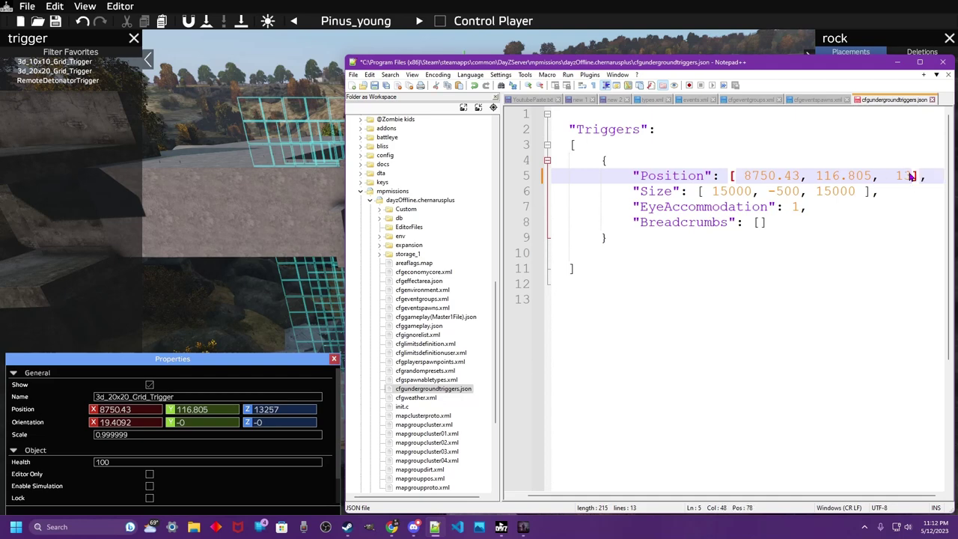
type("257")
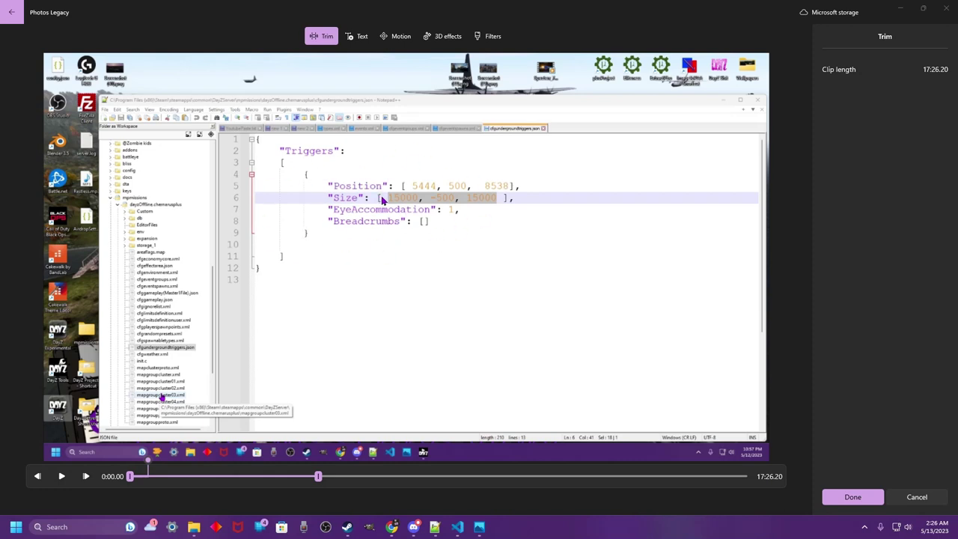
Switch to Notepad++ to review the Orientation and InterpolationSpeed lines of the first trigger entry, and return to DayZ.
left_click(435, 529)
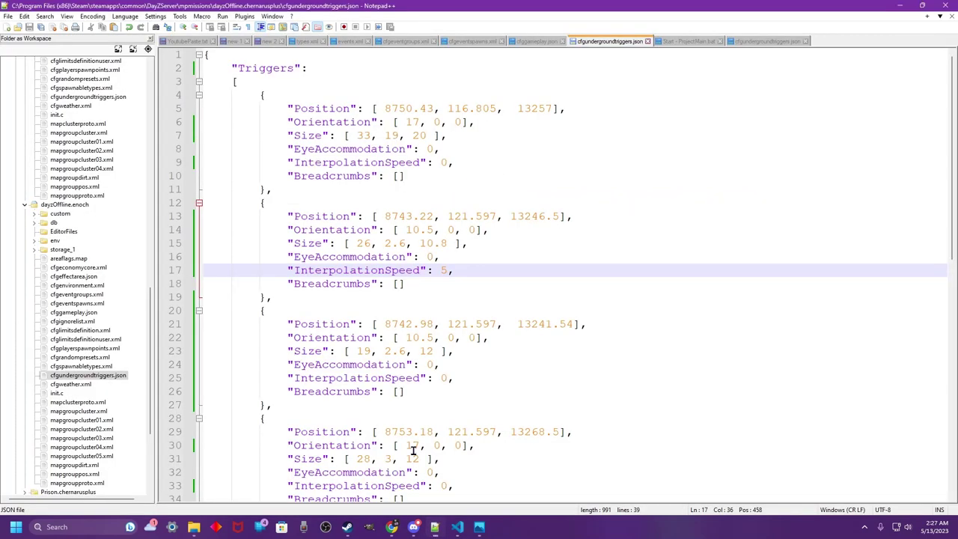
left_click_drag(289, 122, 378, 124)
left_click_drag(289, 162, 450, 161)
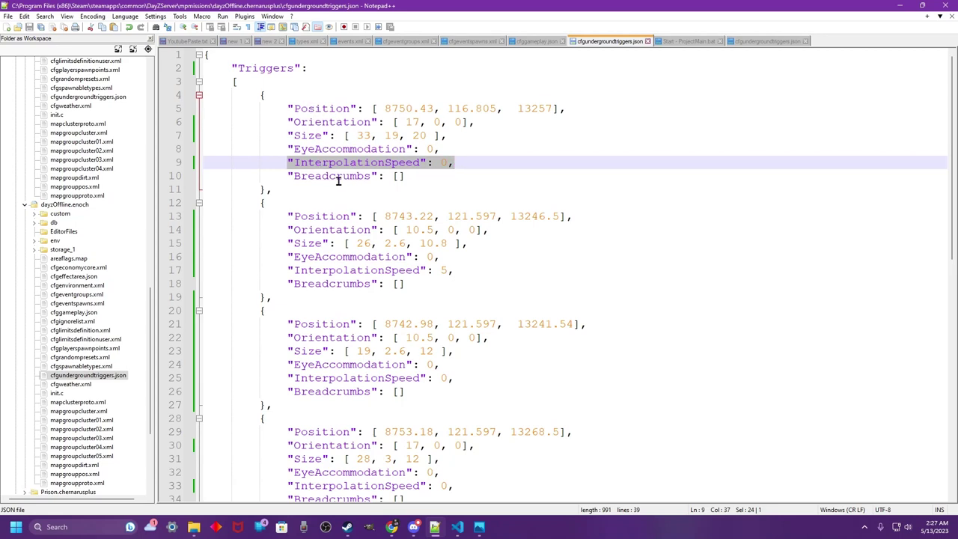
key("alt+Tab")
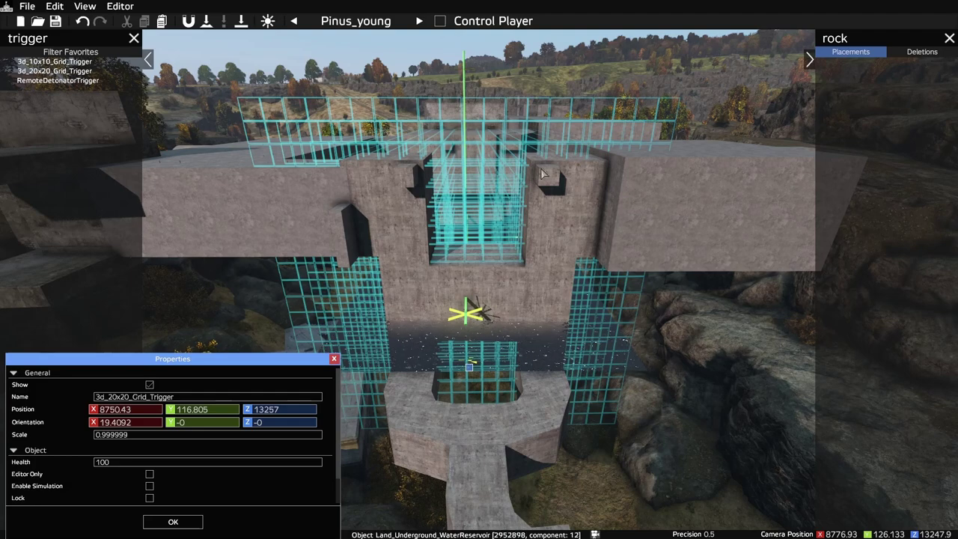
Bring Notepad++ beside the grid trigger's properties, set the first Orientation value to 19.5, and save the file.
key("super")
left_click(436, 527)
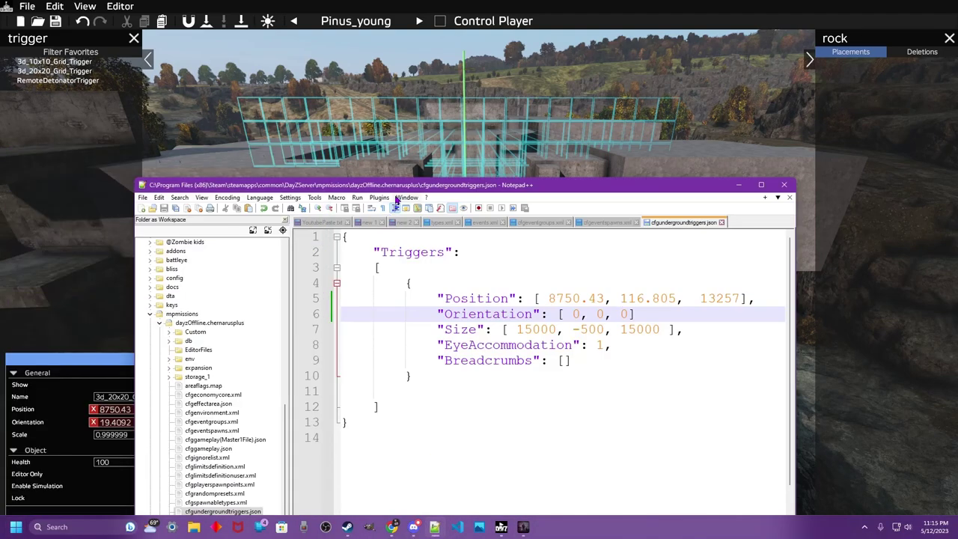
left_click_drag(405, 160, 559, 111)
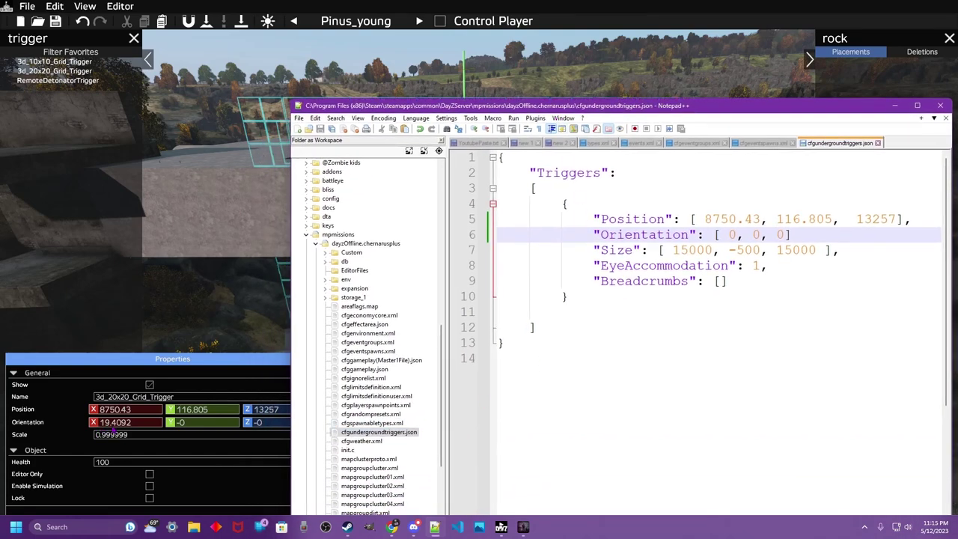
left_click(736, 234)
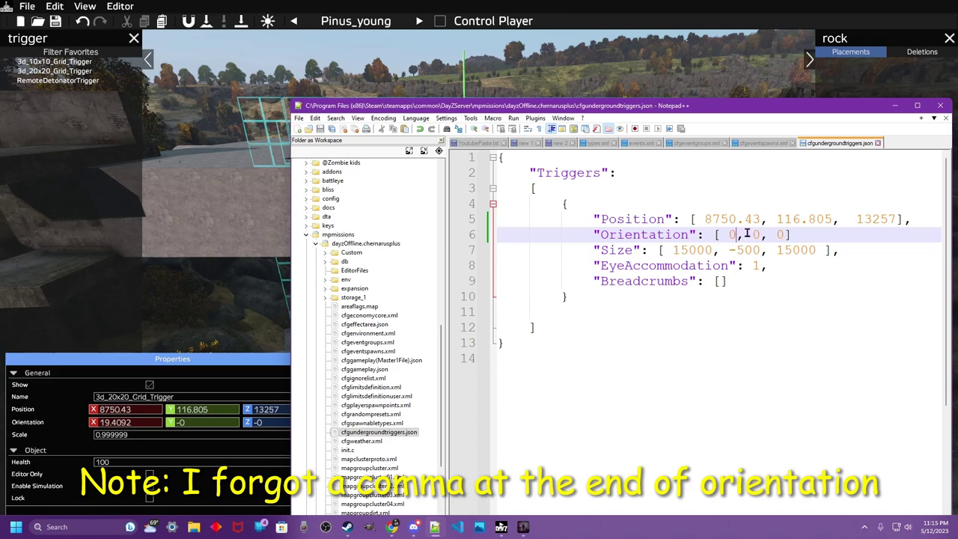
key("BackSpace")
type("19.4")
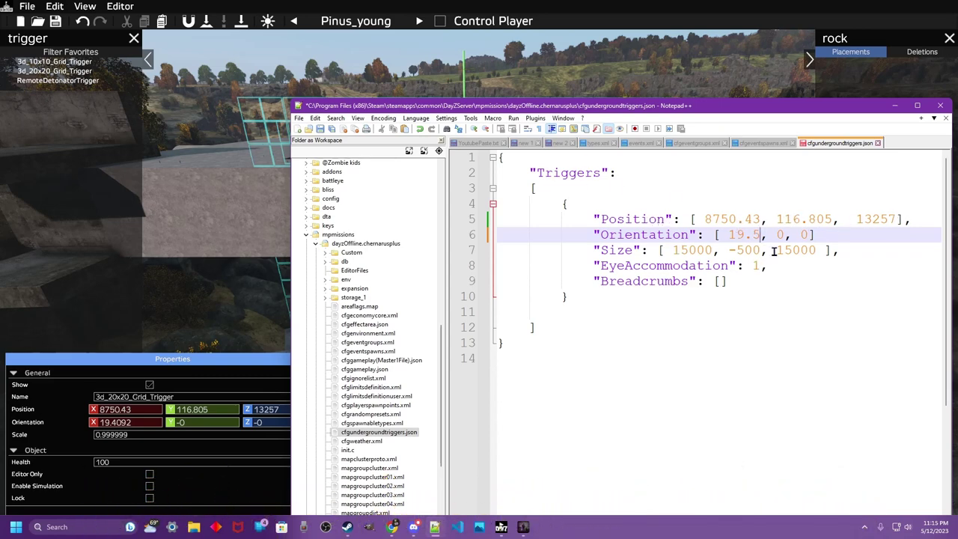
key("ctrl+s")
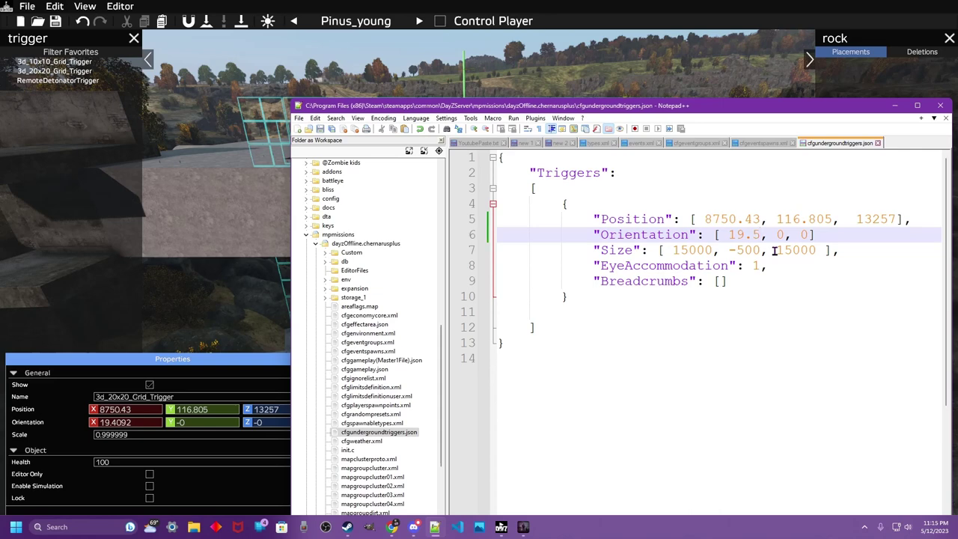
Replace the three Size values of the trigger entry with 00, 00, 00 as placeholders.
double_click(687, 252)
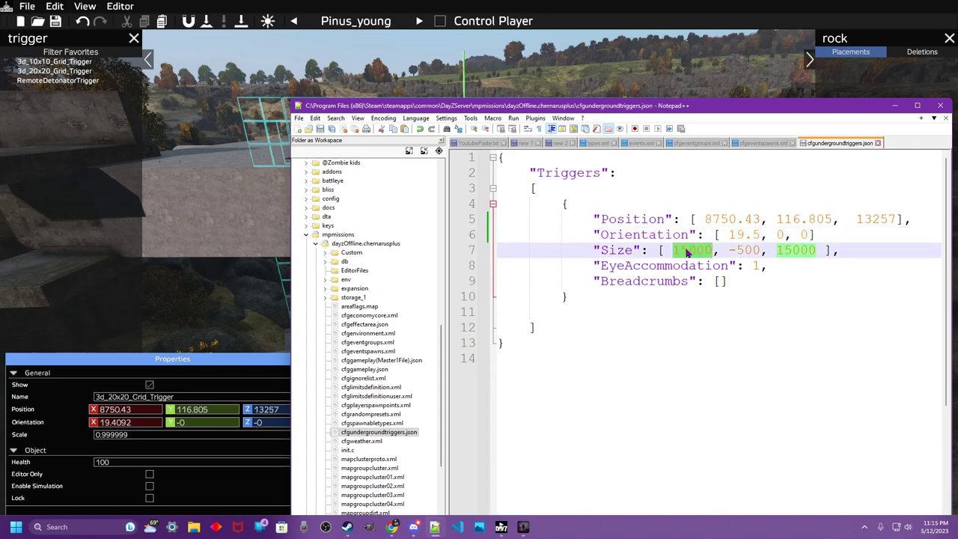
type("00")
left_click_drag(713, 251, 738, 254)
key("BackSpace")
key("BackSpace")
type("00")
double_click(754, 250)
type("00")
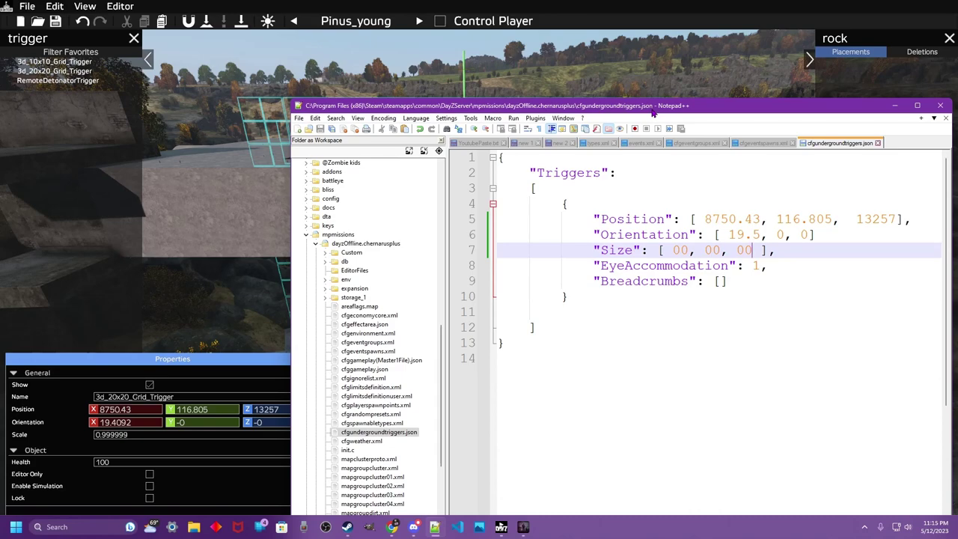
left_click_drag(651, 109, 620, 242)
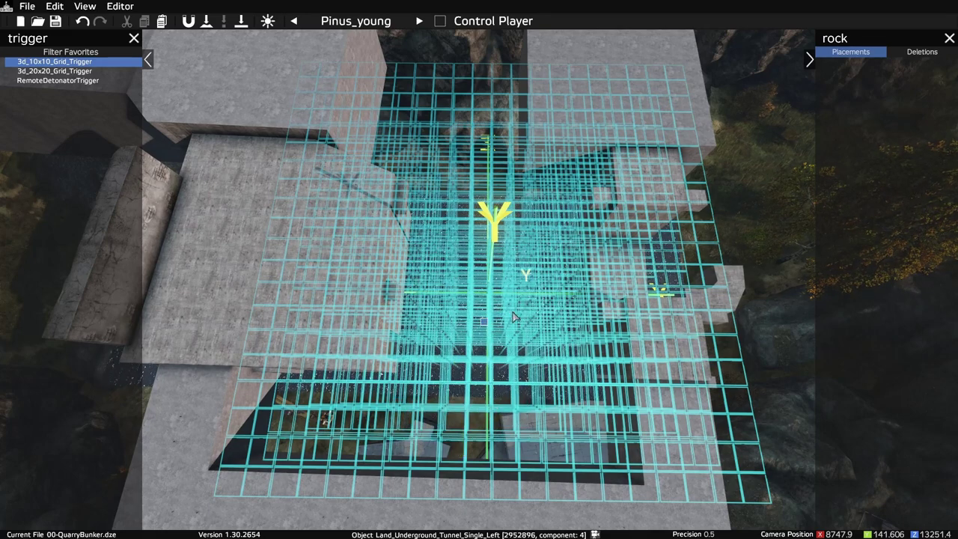
Measure the bunker's horizontal extent from above by lining up the 10x10 grid trigger preview along both of its sides.
left_click(742, 320)
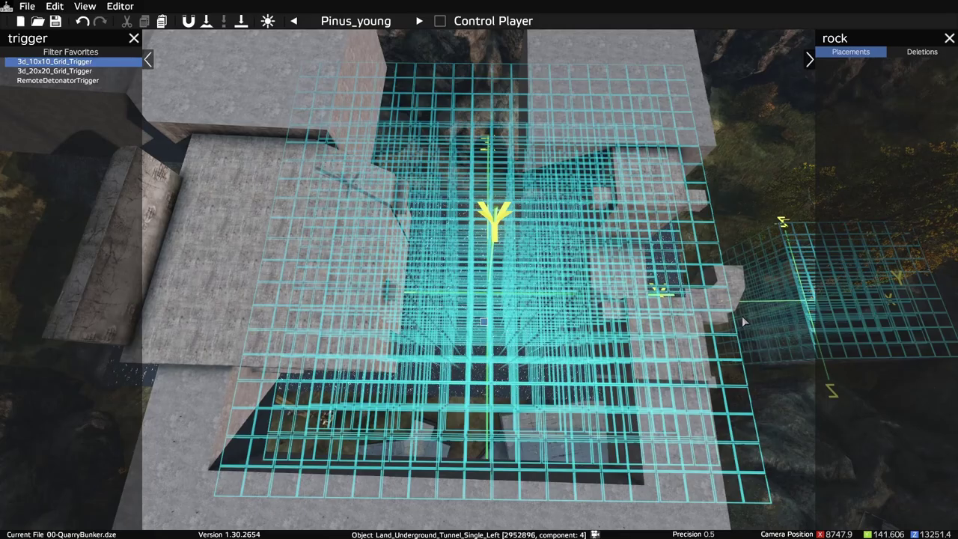
key("ctrl+z")
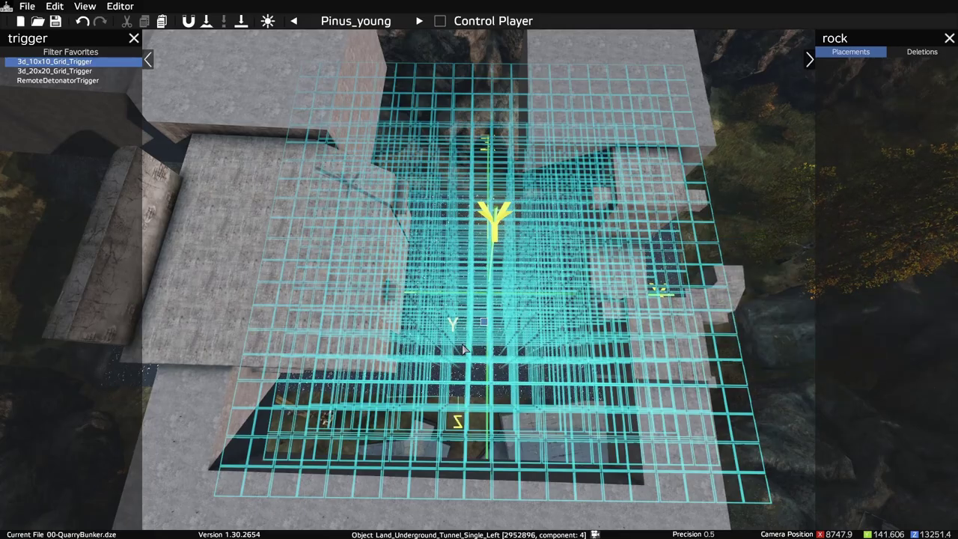
key("d")
key("a")
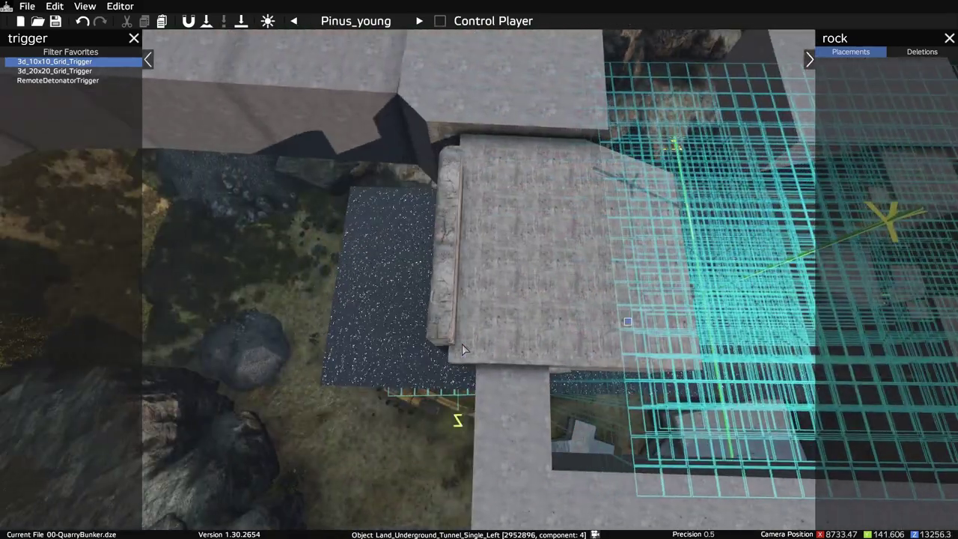
key("d")
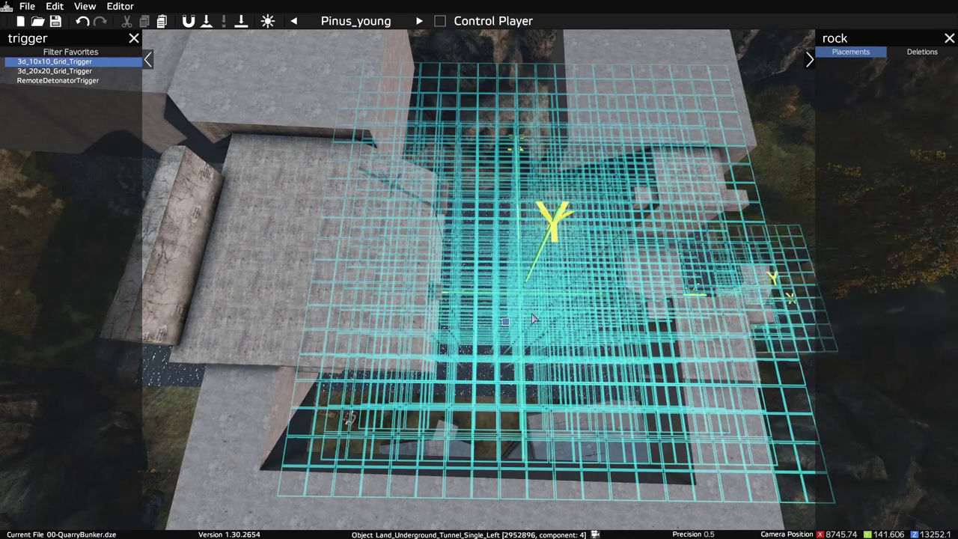
key("d")
key("d")
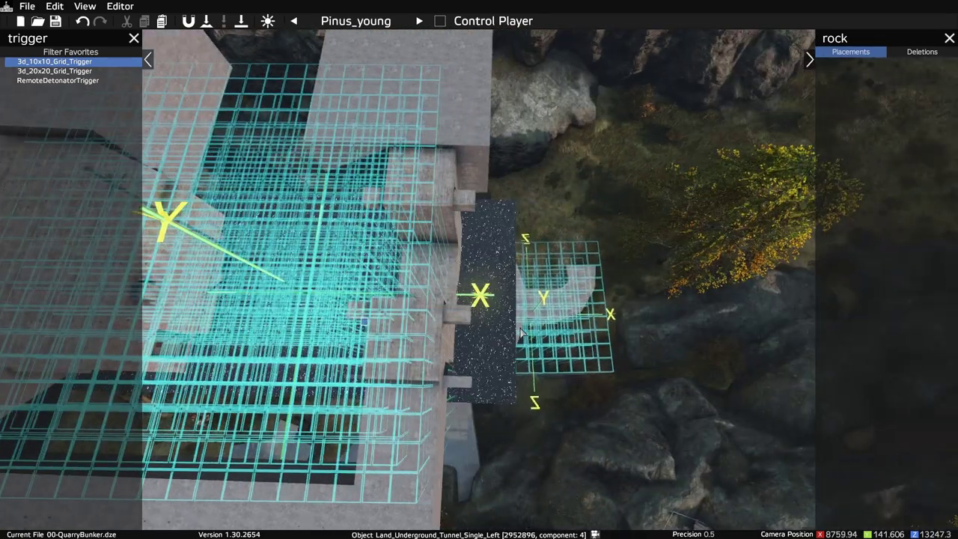
left_click_drag(514, 373, 606, 315)
key("a")
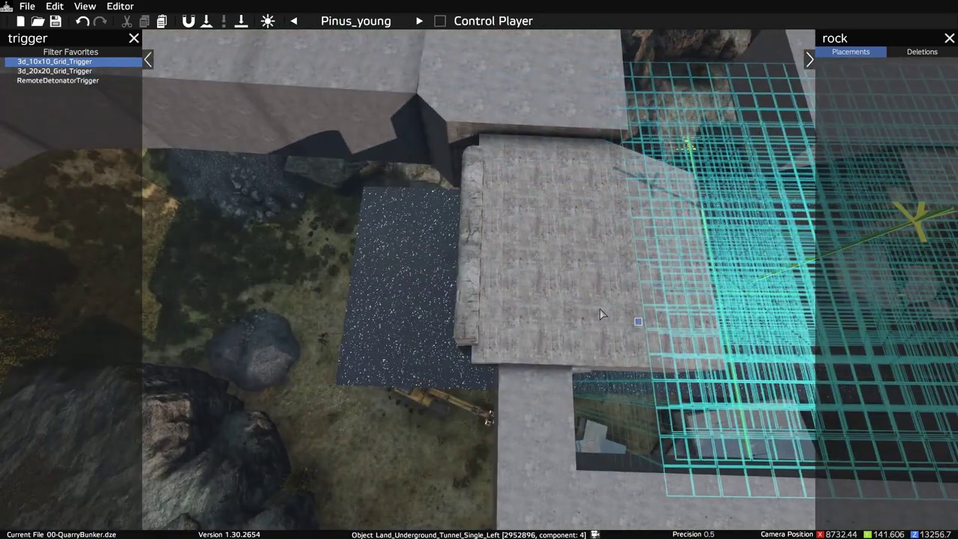
key("d")
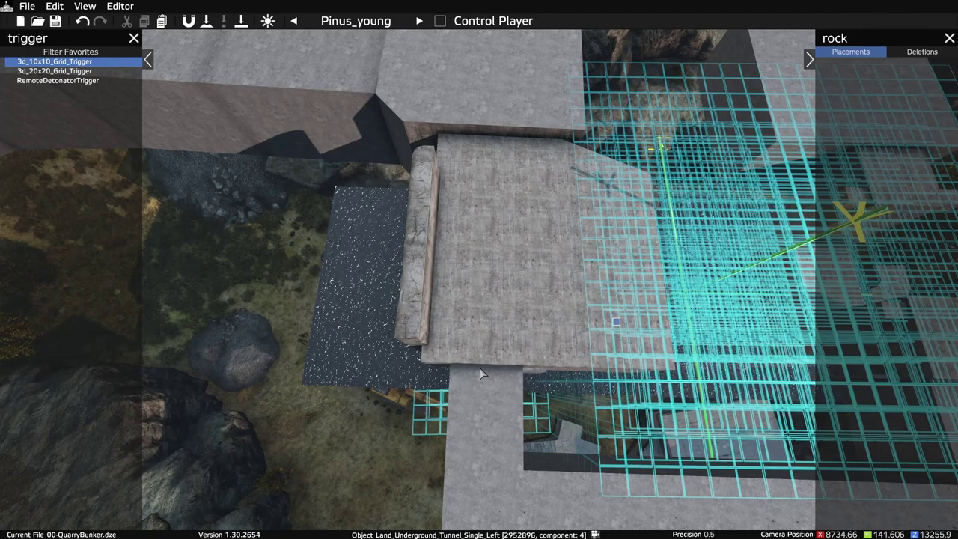
key("d")
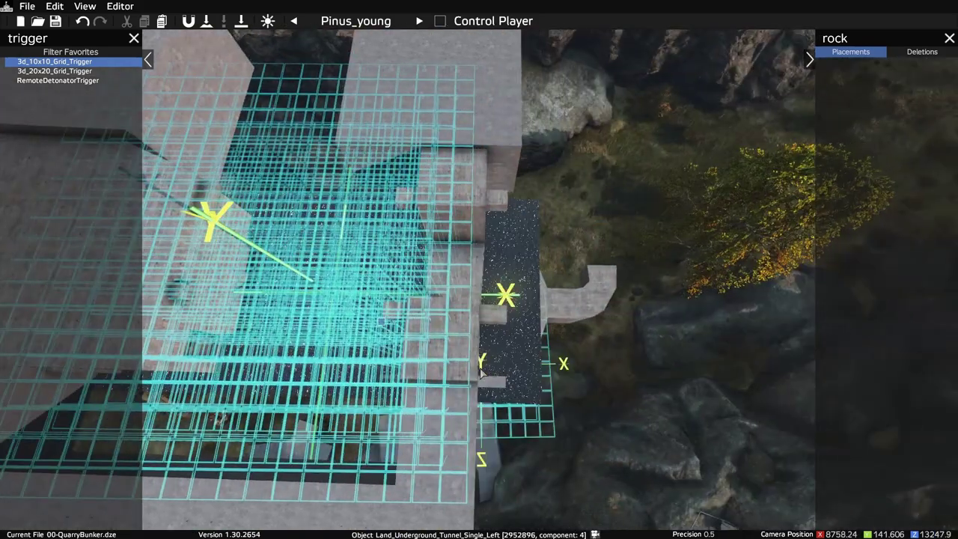
key("a")
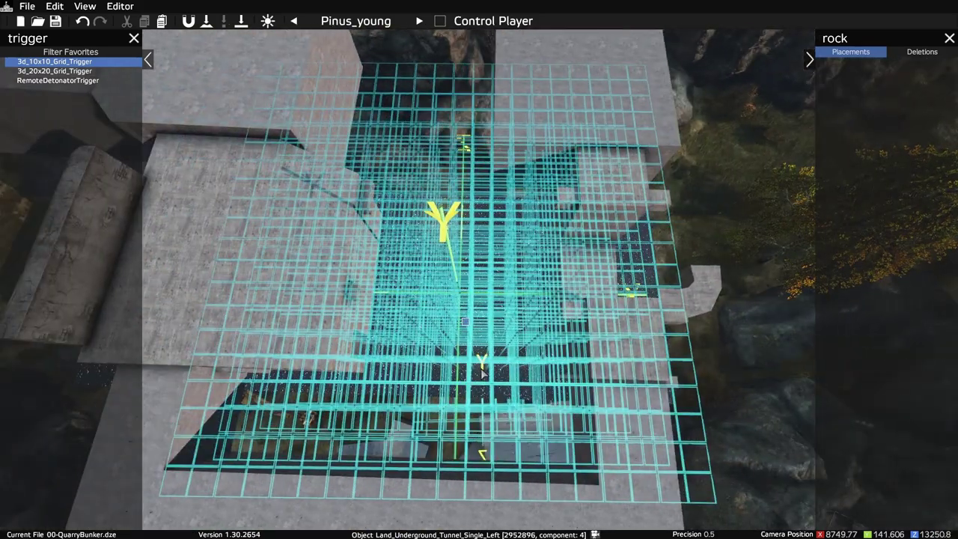
Switch to Notepad++, set the first Size value of the trigger entry to 42, save the file, and return to DayZ.
key("super")
left_click(434, 528)
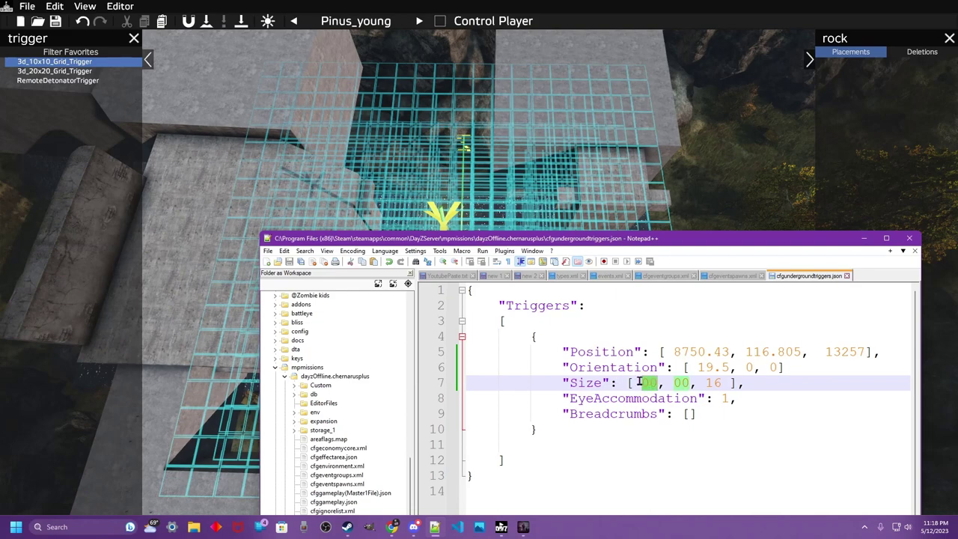
type("42")
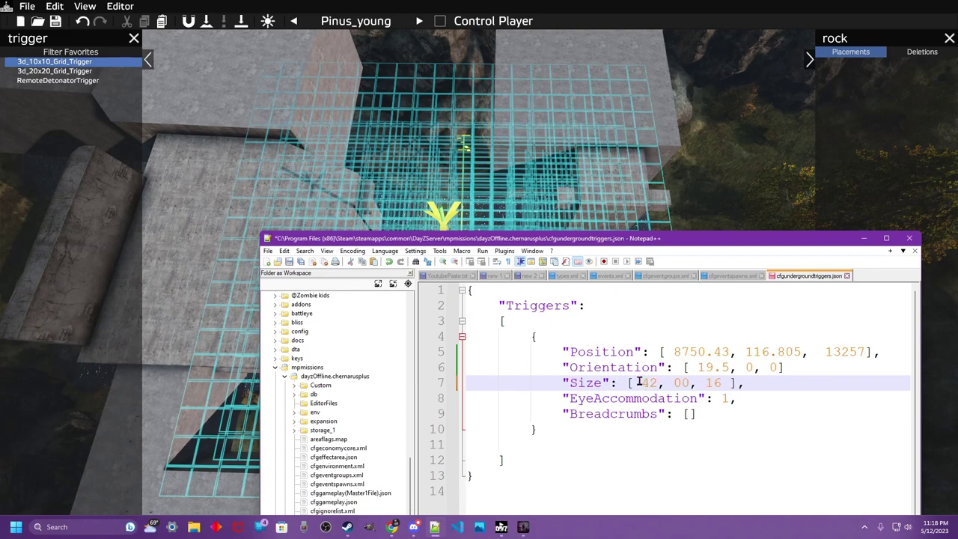
key("ctrl+s")
left_click(633, 206)
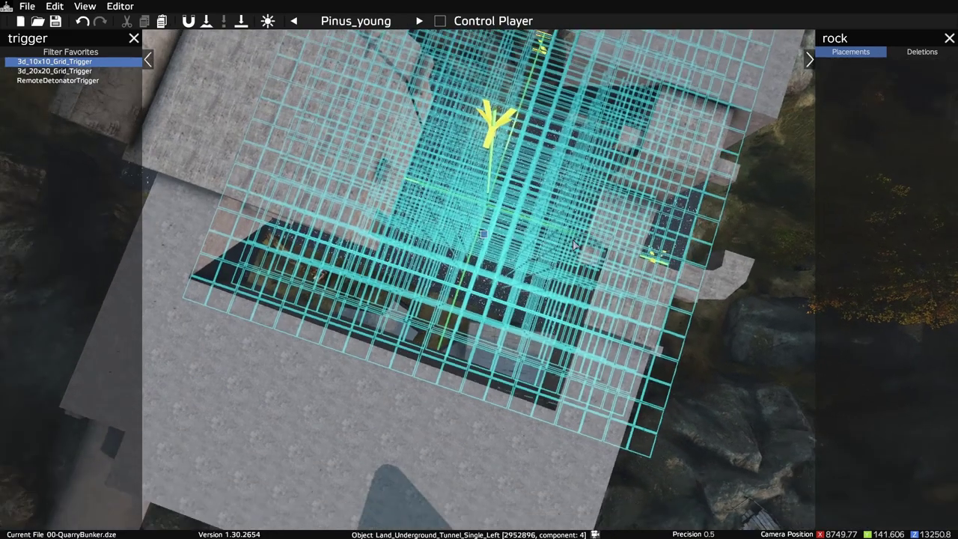
Examine the bunker from outside at ground level, comparing its height and lower sections with the extent of the grid triggers.
key("w")
middle_click_drag(569, 247, 475, 143)
key("d")
key("s")
key("z")
key("q")
key("w")
key("d")
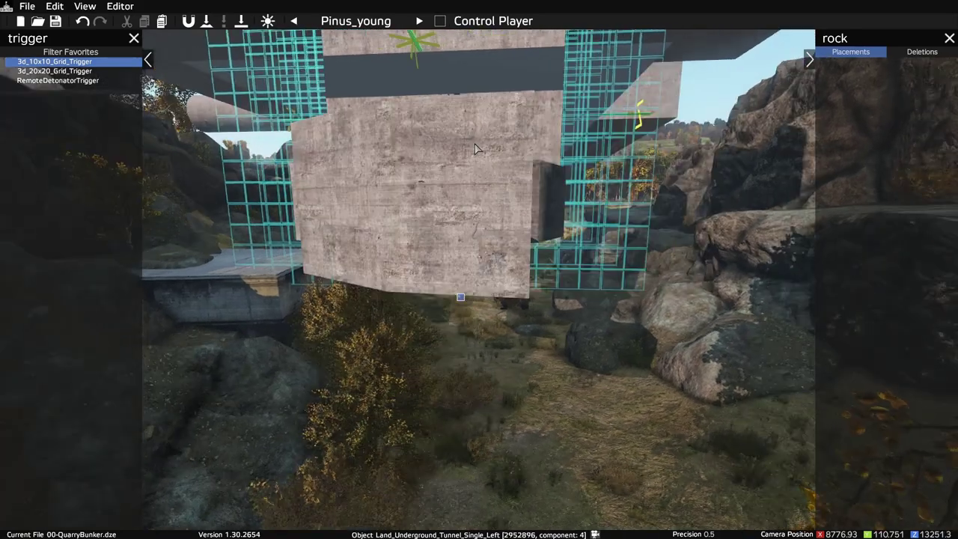
key("a")
right_click_drag(475, 148, 476, 149)
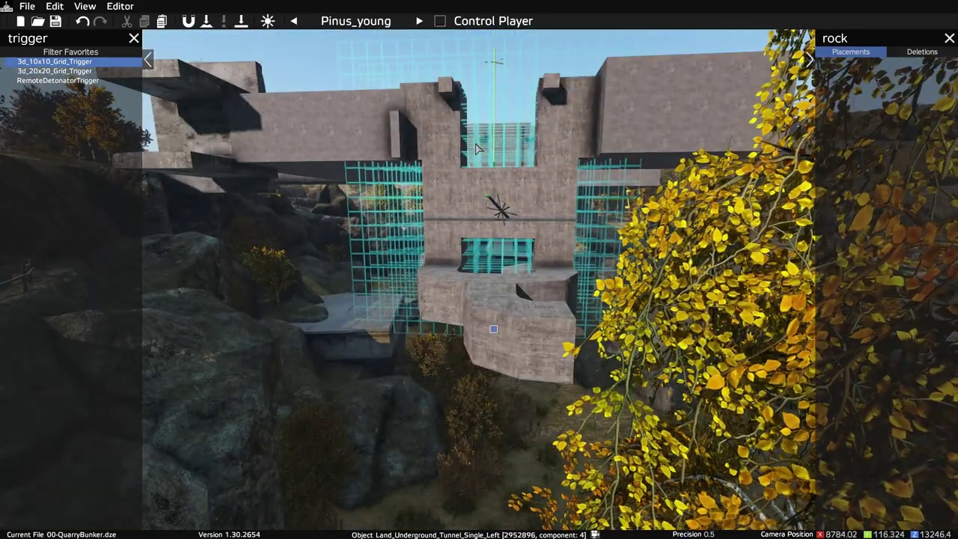
key("a")
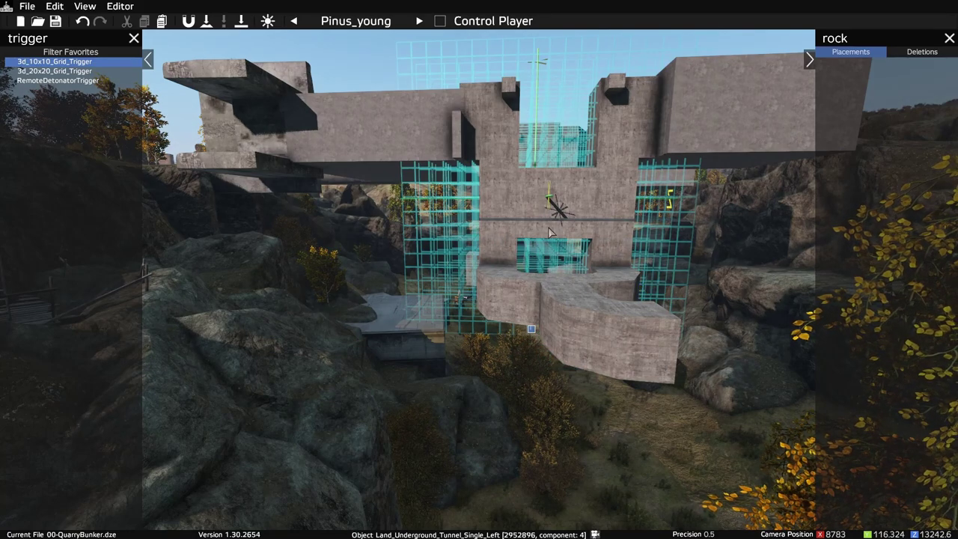
key("q")
right_click_drag(549, 228, 547, 265)
key("a")
key("d")
key("w")
key("z")
key("d")
key("s")
key("w")
key("q")
key("a")
Switch to Notepad++ and review the Position, Orientation and Size lines of the trigger entries in cfgundergroundtriggers.json.
key("super")
left_click(434, 527)
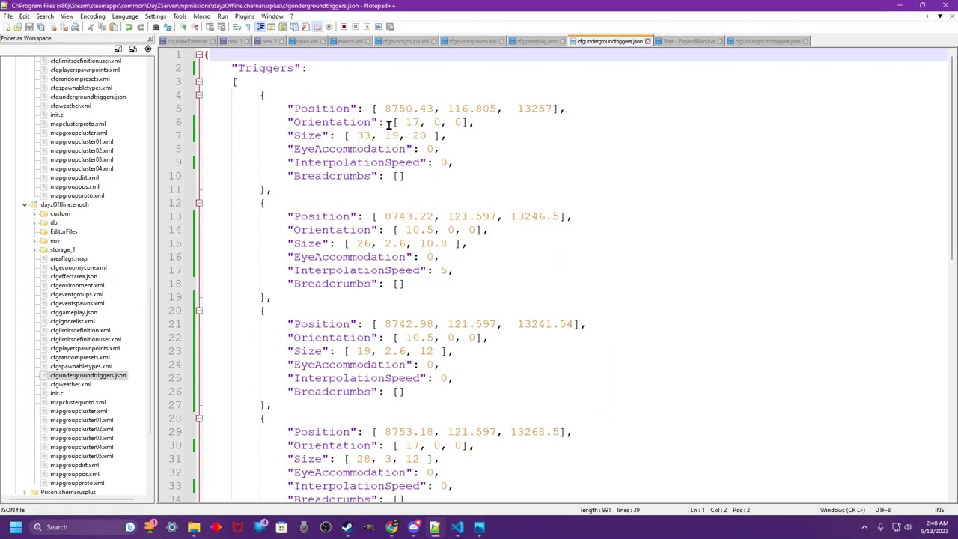
left_click(483, 124)
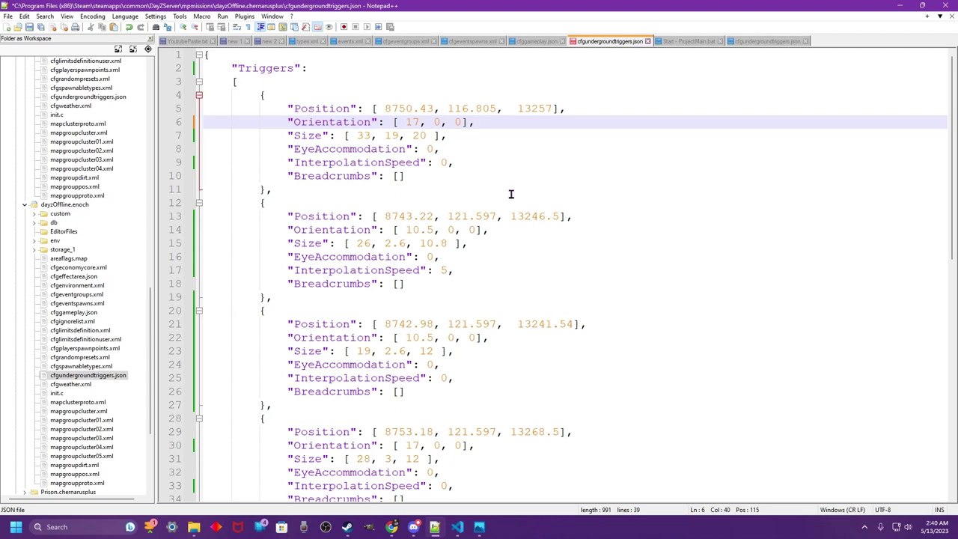
scroll(515, 194, "down", 3)
scroll(516, 194, "up", 3)
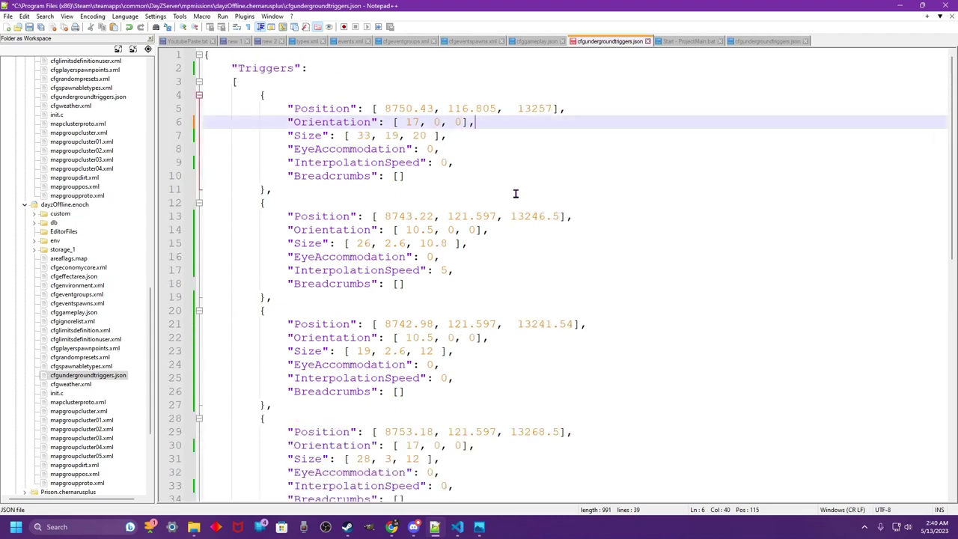